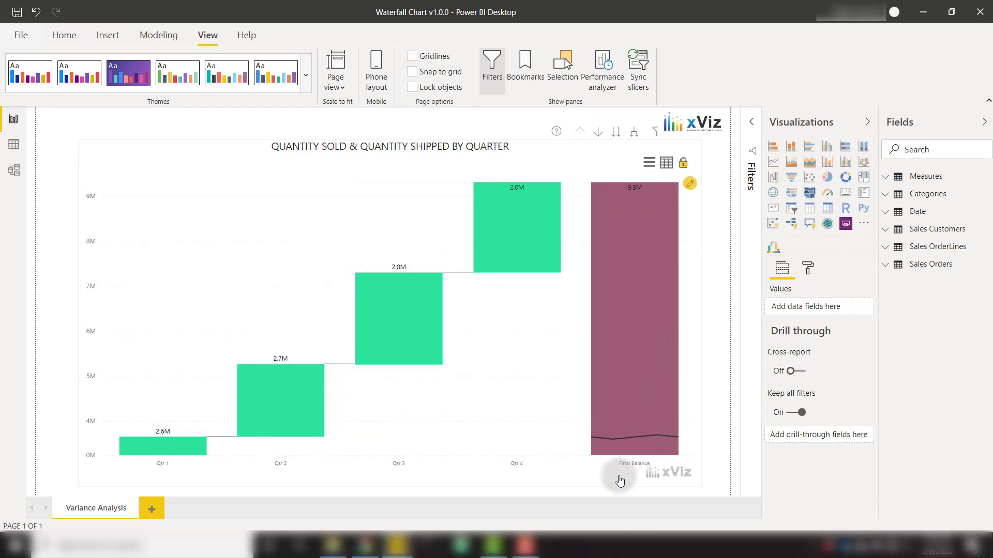
Step: Add the Shipped measure above Sold in the waterfall chart's values and remove it again
left_click(552, 368)
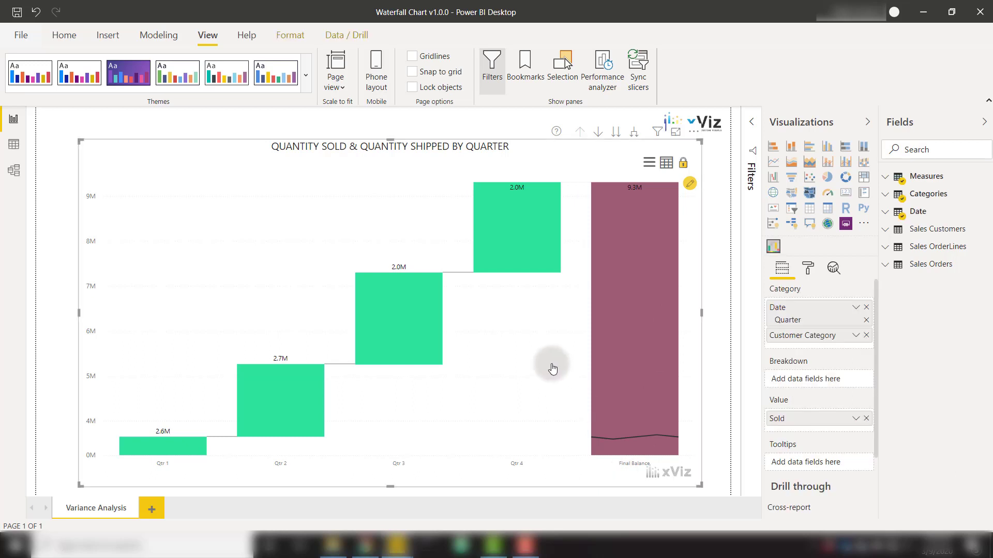
left_click(894, 179)
scroll(933, 329, "down", 3)
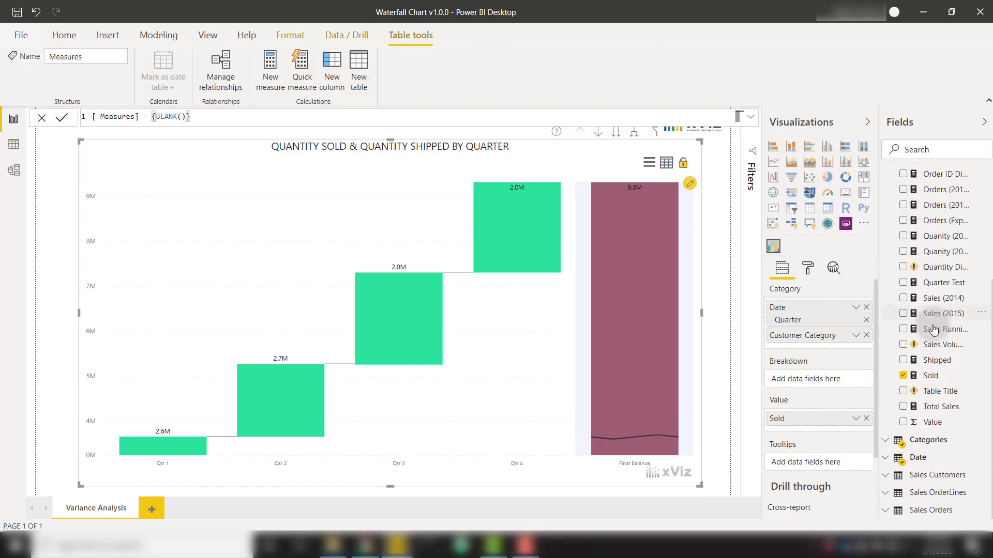
left_click_drag(933, 361, 808, 417)
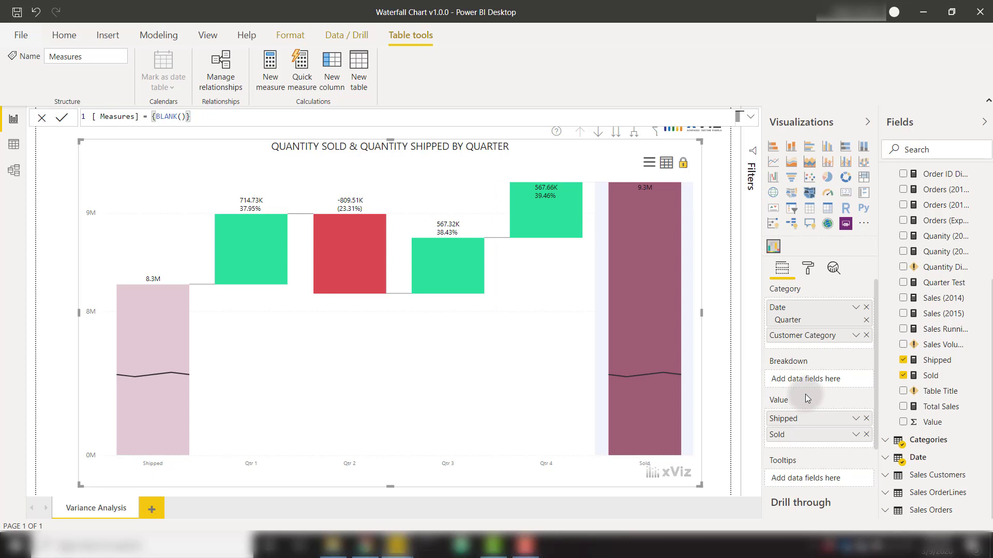
left_click(866, 419)
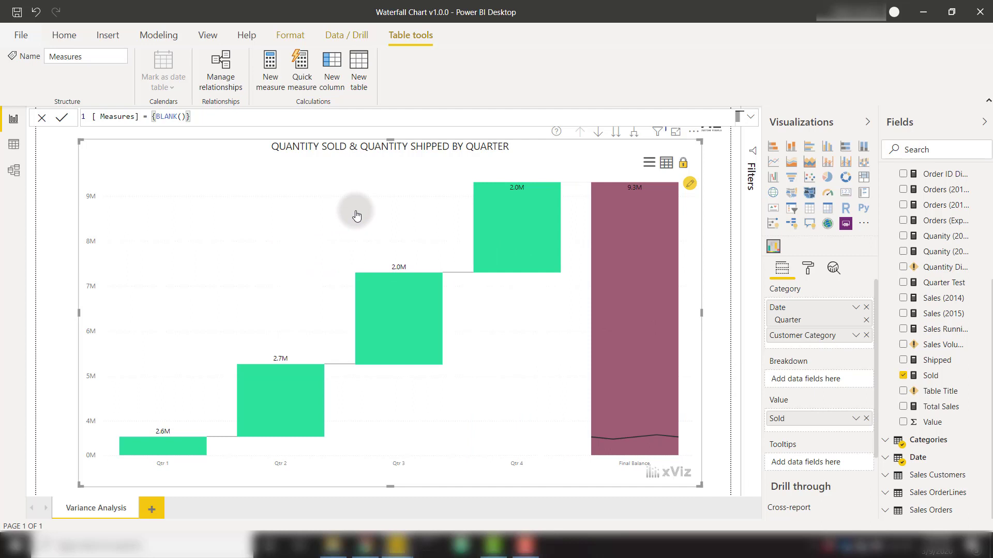
Step: Enable the intermediate sum for the waterfall chart with Sum as the intermediate sum type
left_click(690, 184)
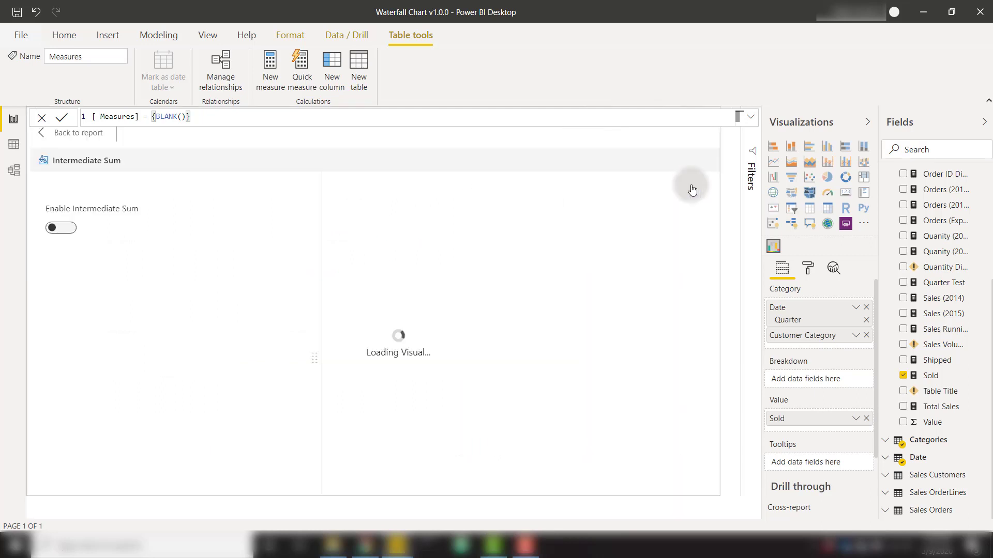
left_click(63, 231)
left_click(107, 274)
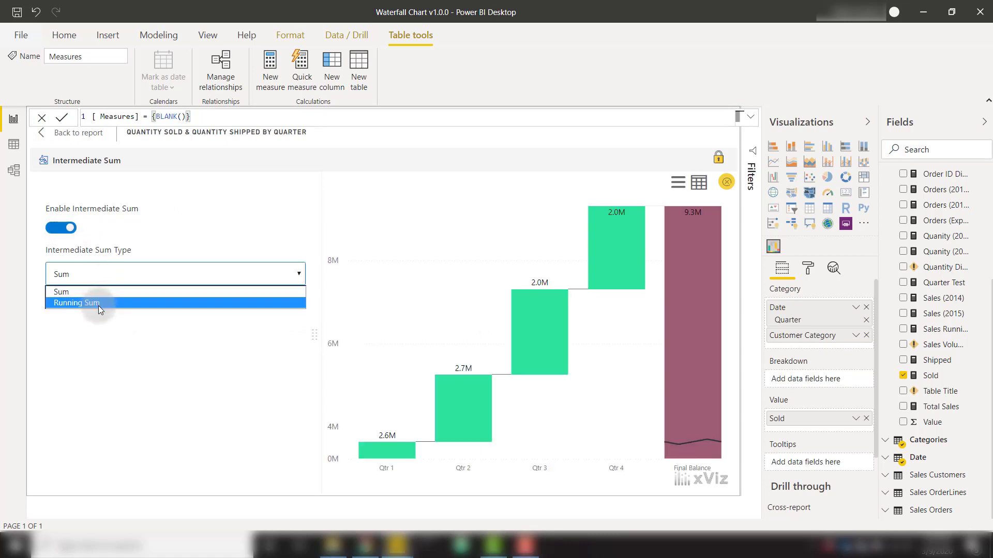
left_click(97, 294)
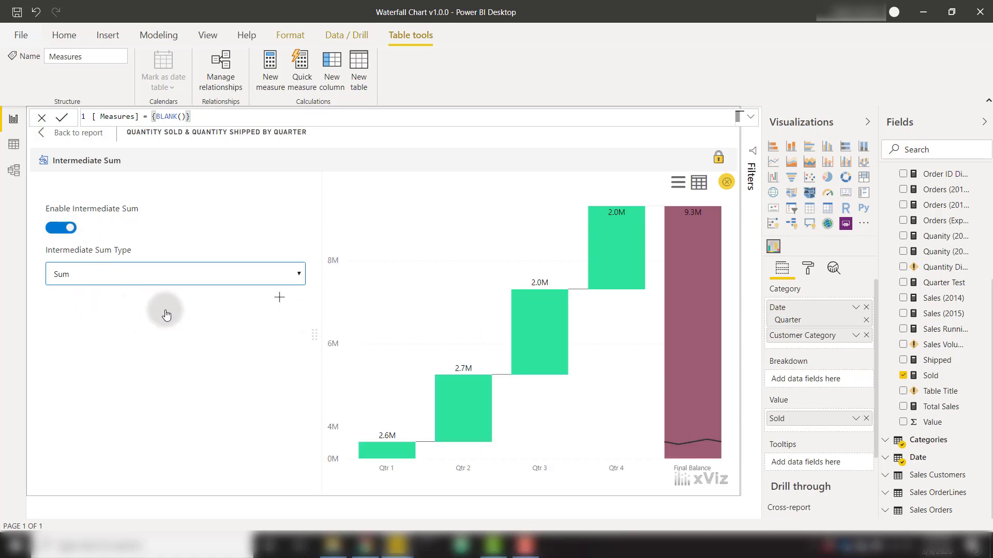
Step: Add an intermediate sum entry named Mid-Year for category Qtr 2 and return to the report
left_click(280, 301)
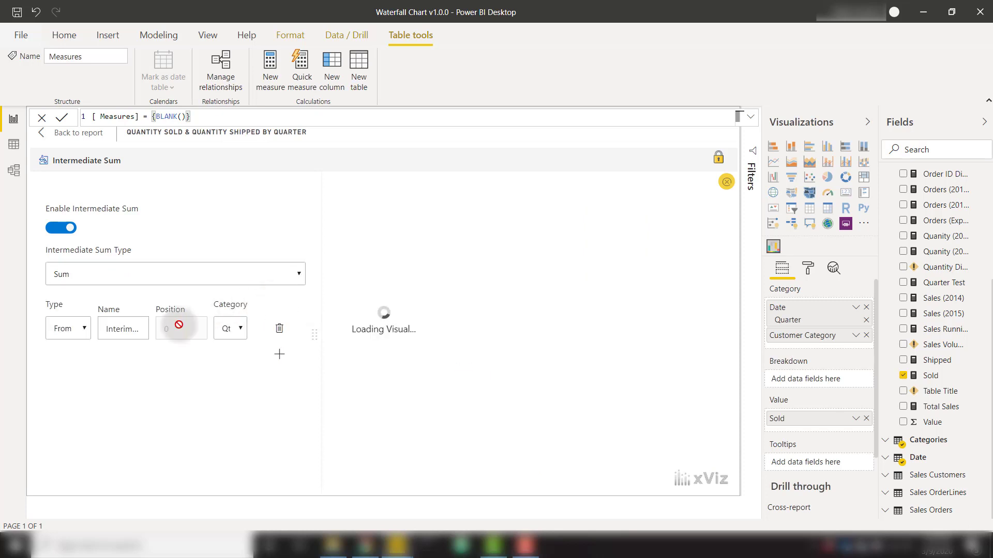
left_click(135, 331)
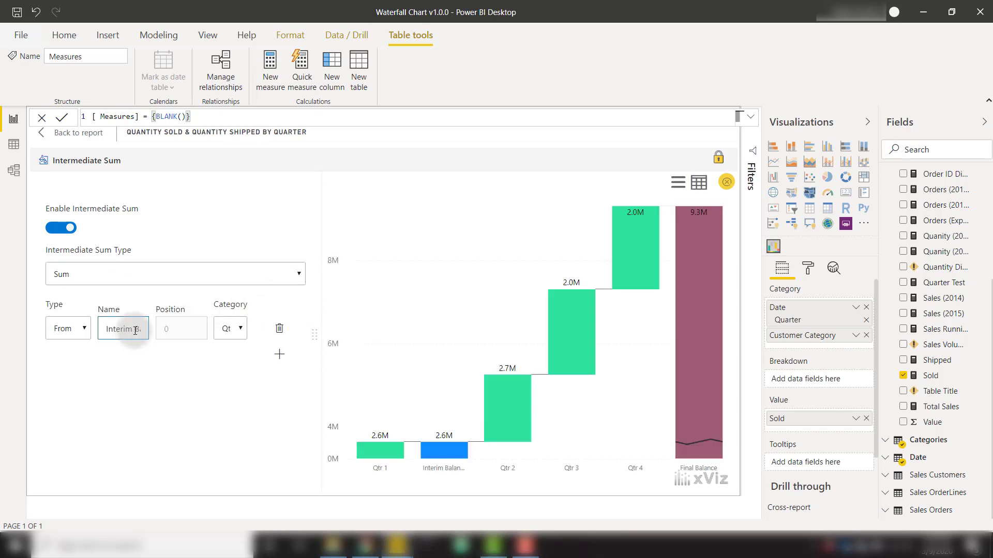
key("ctrl+a")
type("Mid-Y")
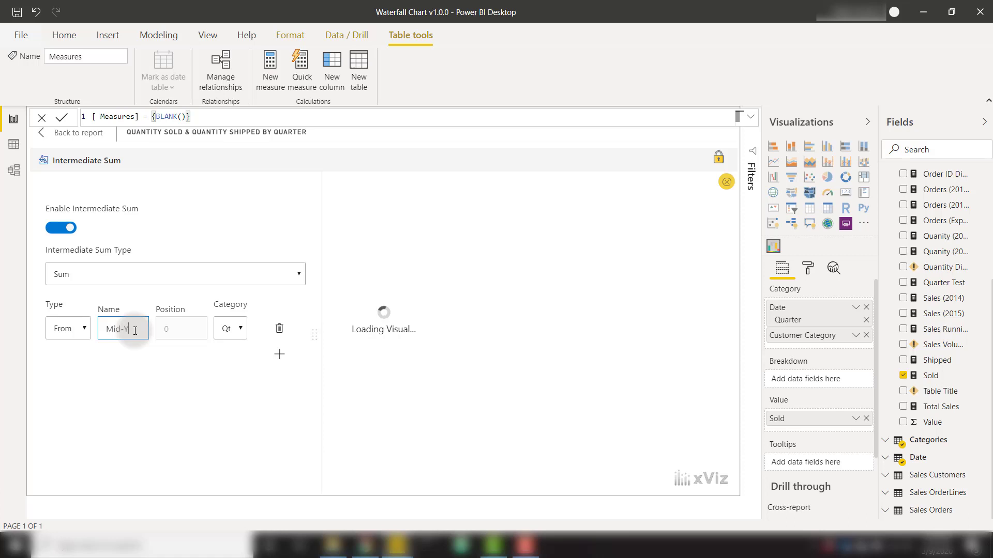
type("ear")
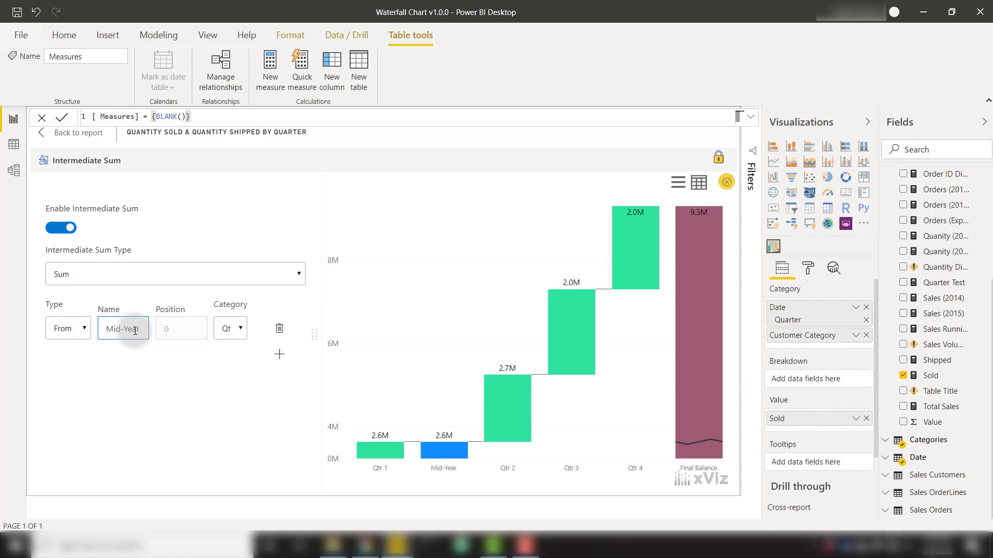
left_click(232, 328)
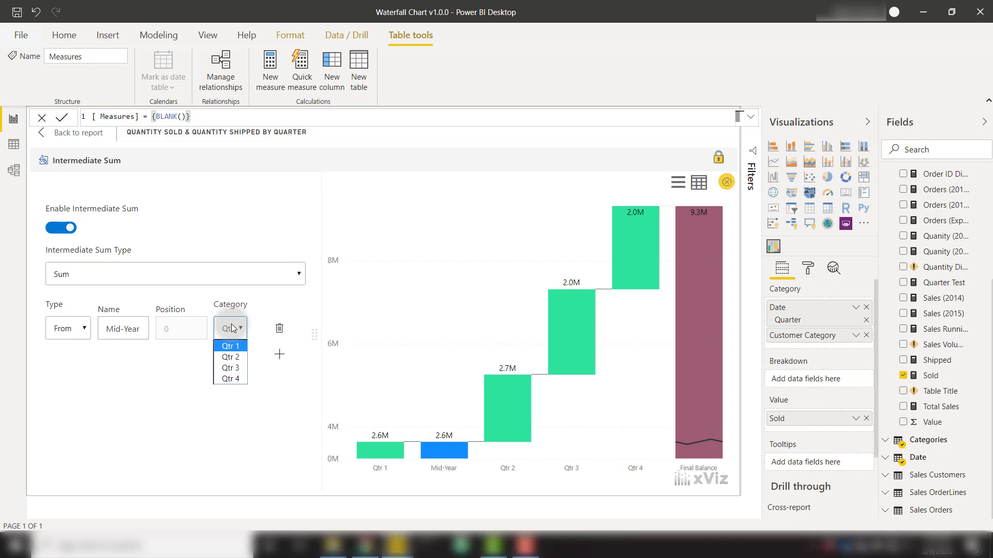
left_click(230, 359)
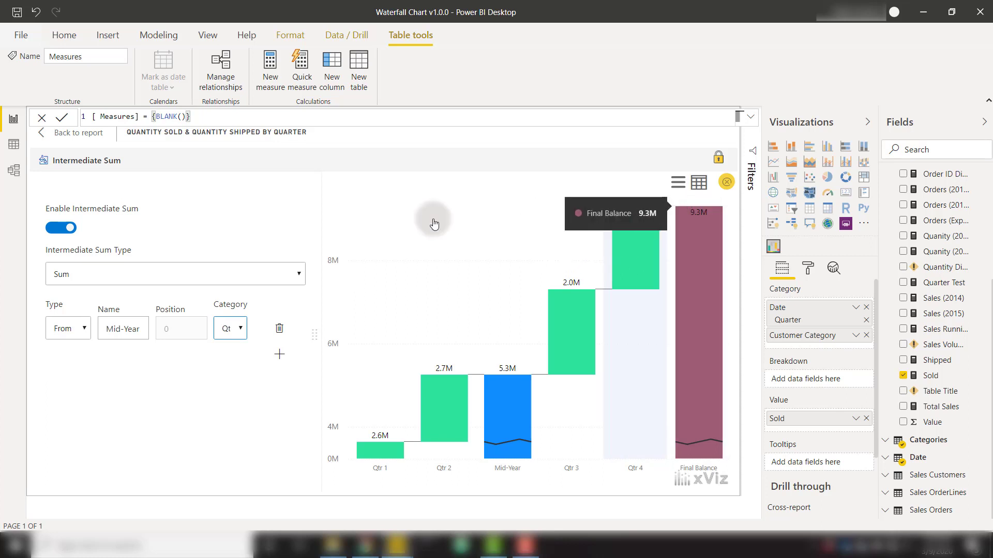
left_click(57, 133)
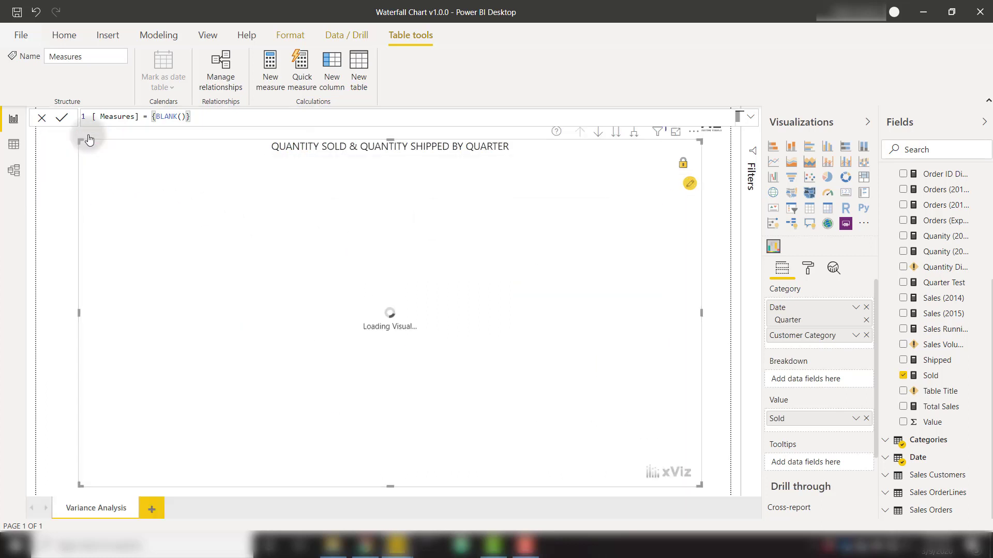
left_click(58, 167)
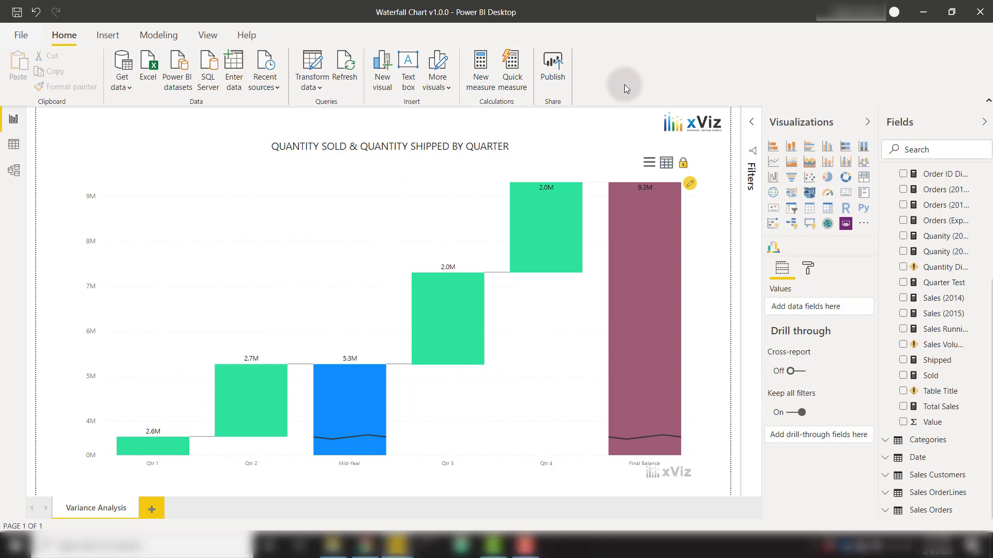
Step: Disable the waterfall chart's intermediate sum and return to the report
left_click(459, 209)
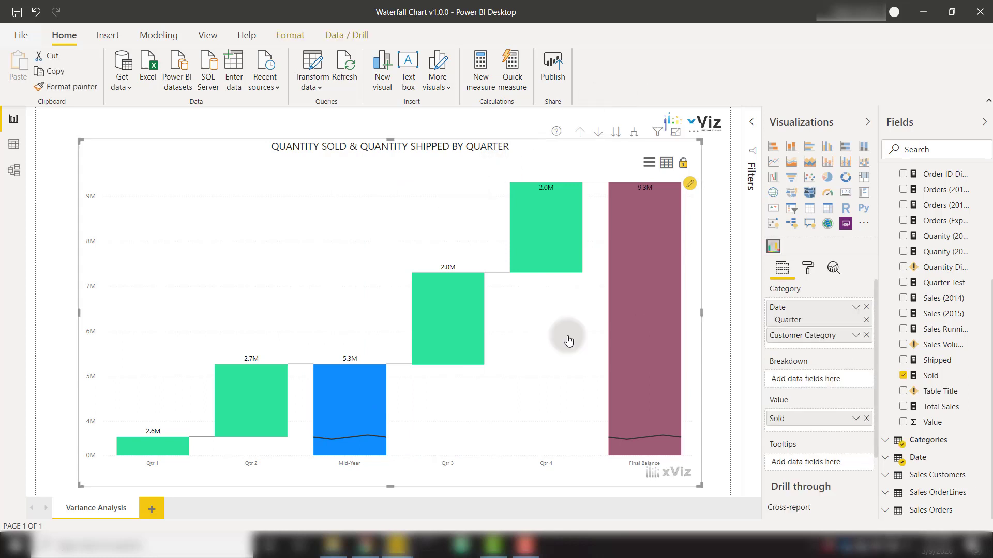
left_click(690, 184)
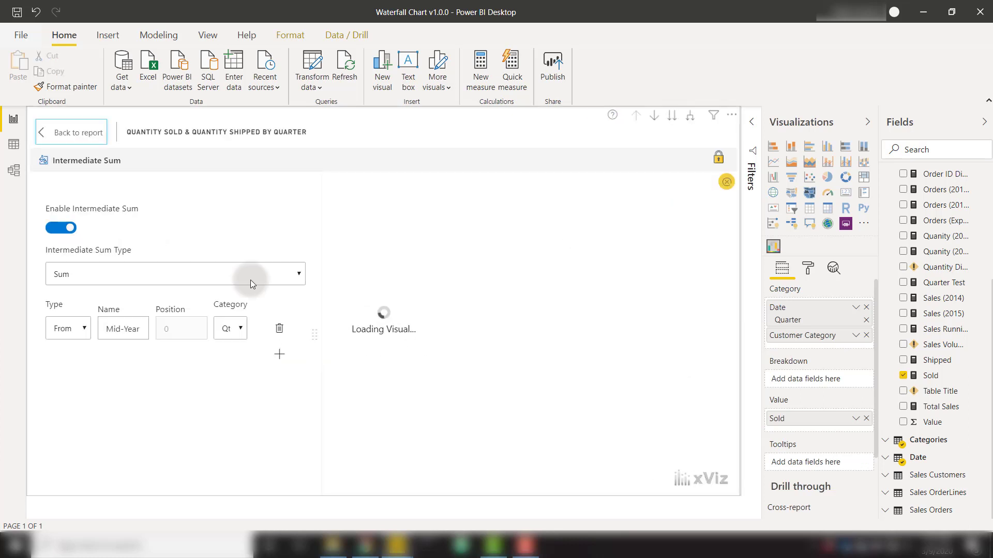
left_click(62, 227)
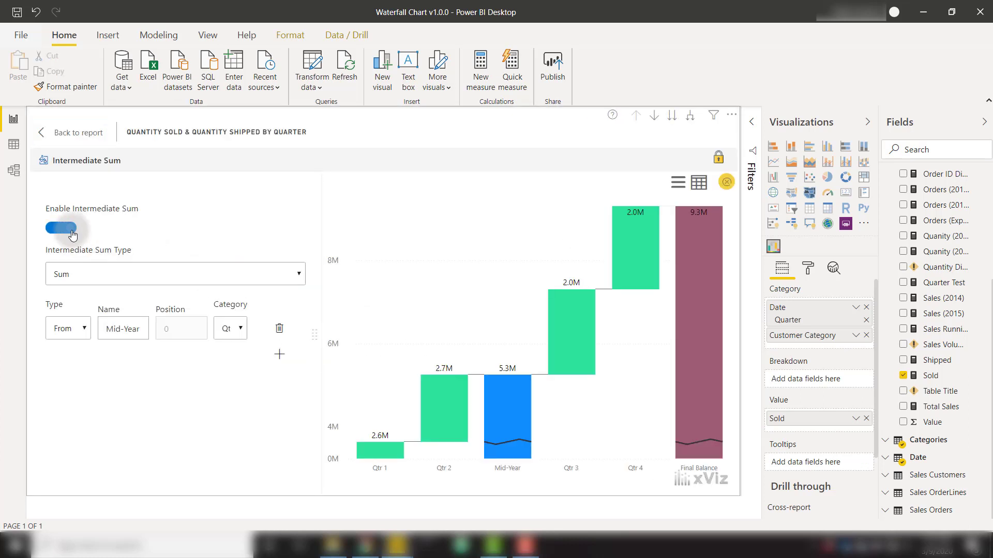
left_click(79, 133)
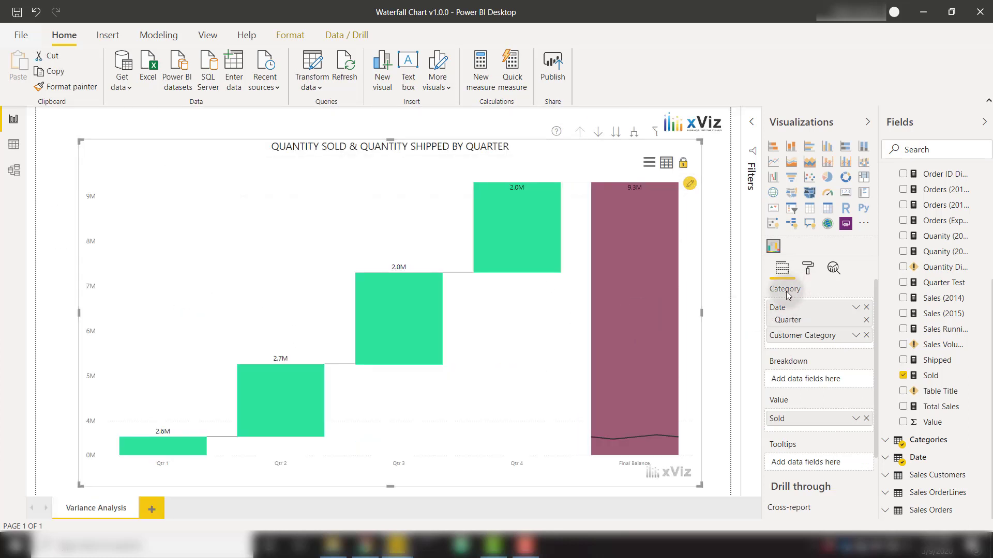
Step: Move Customer Category from the chart's categories to its breakdown and back under the Date quarter
left_click_drag(806, 337, 804, 381)
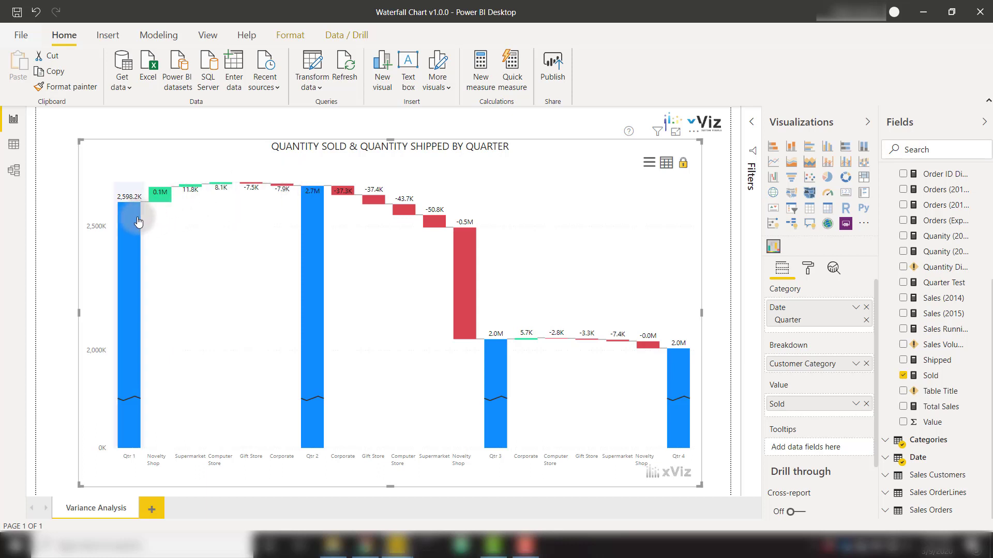
mouse_move(157, 202)
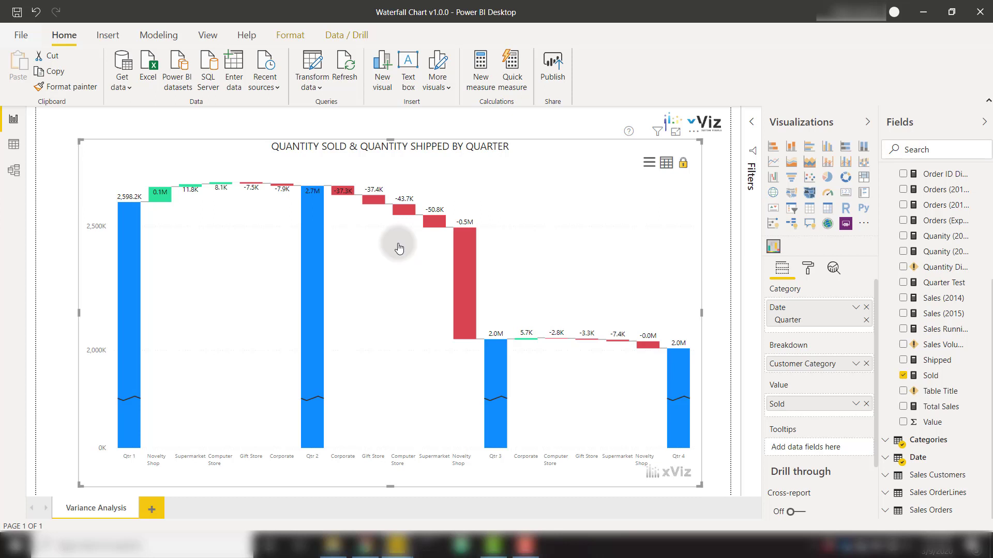
left_click_drag(822, 363, 816, 328)
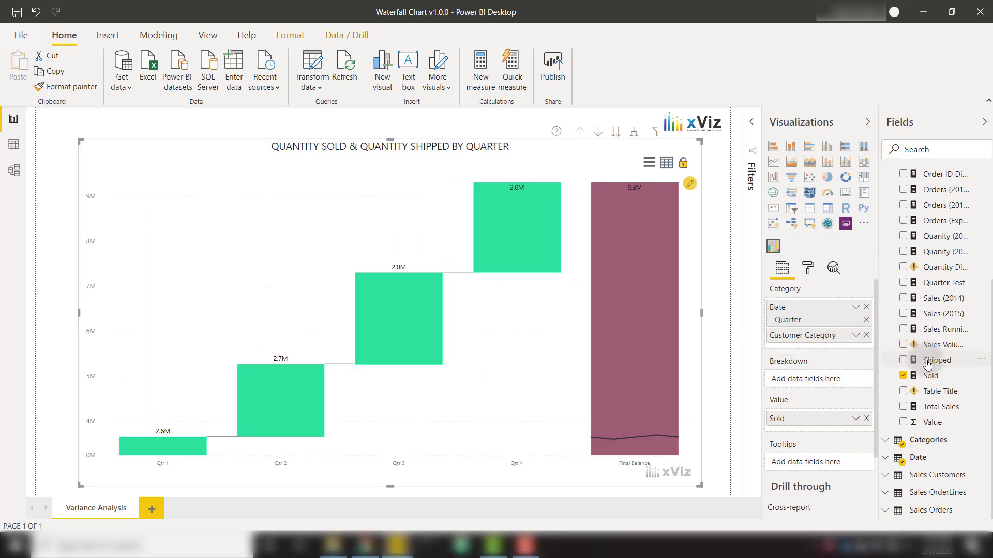
Step: Add the Shipped measure above Sold in the chart's values and sort the bars by Variance %
left_click_drag(927, 365, 811, 418)
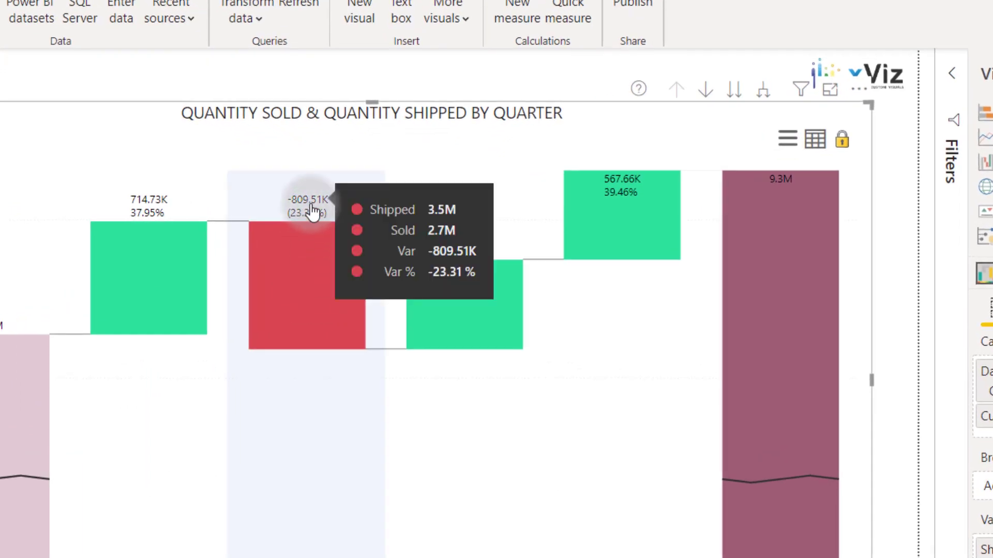
right_click(312, 213)
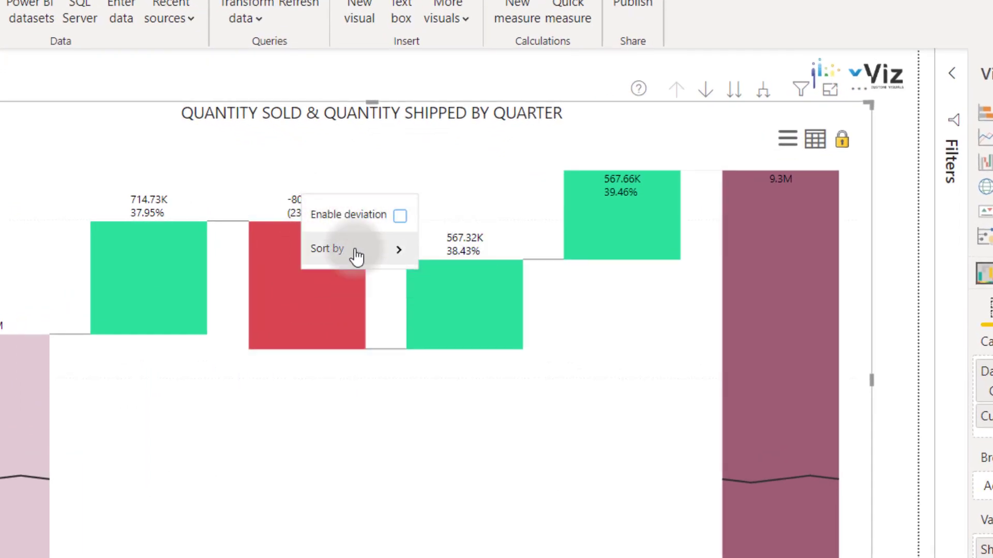
mouse_move(356, 256)
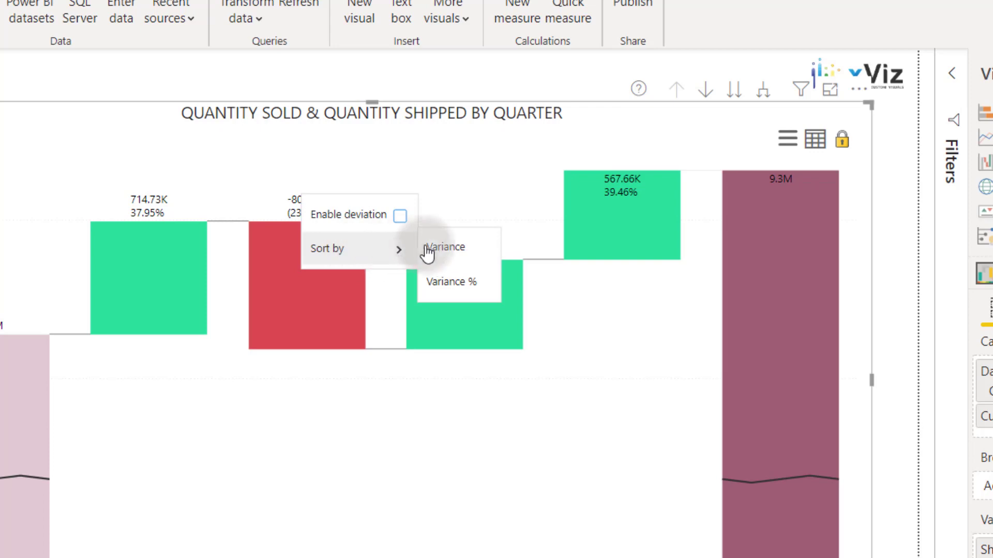
left_click(459, 290)
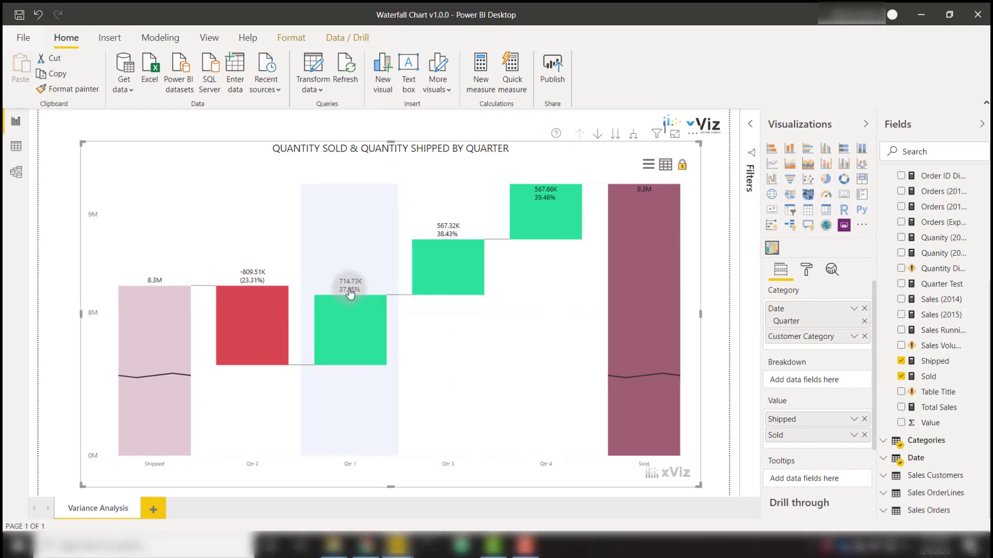
Step: Enable deviation on the chart and compare the Qtr 1 bar with the Qtr 3, Qtr 4 and Sold bars
right_click(350, 293)
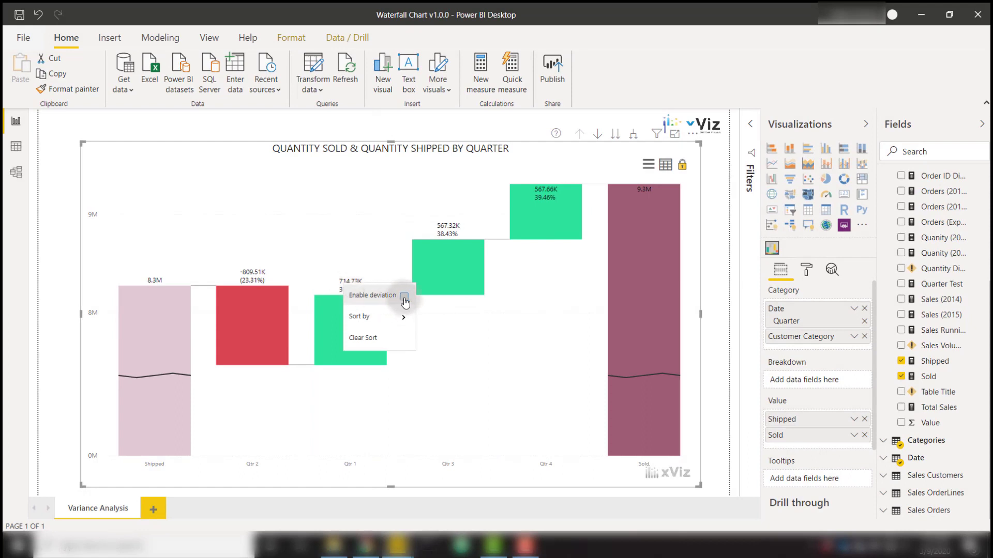
left_click(405, 299)
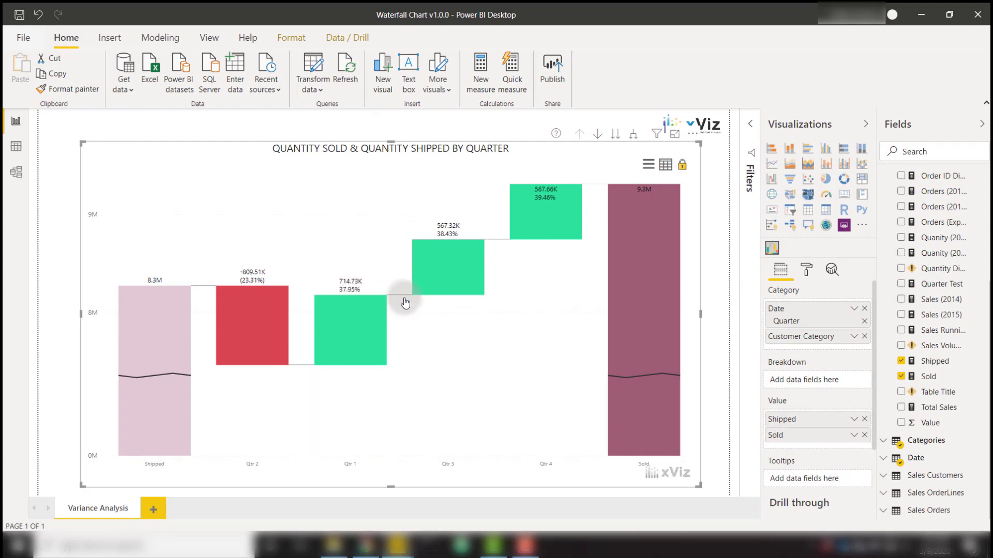
left_click(342, 324)
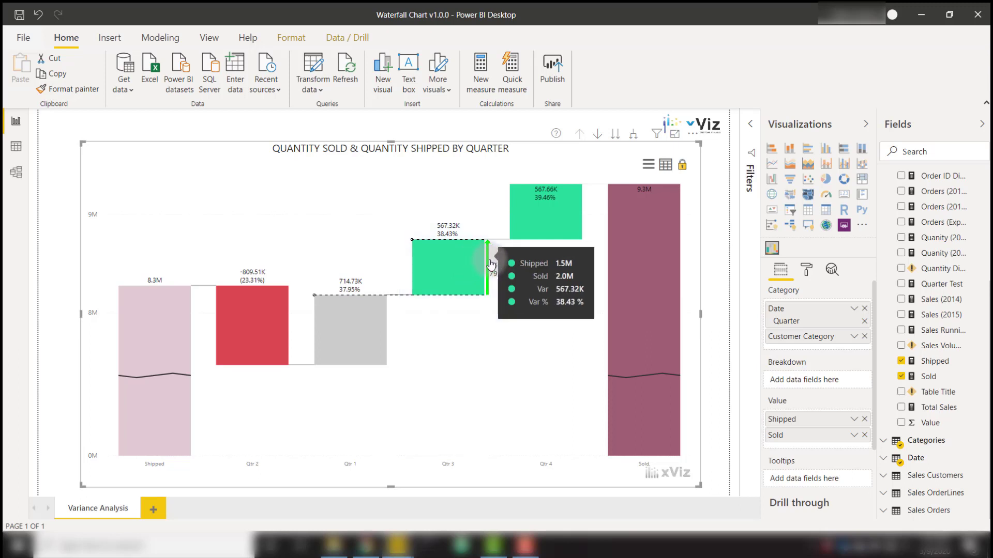
mouse_move(495, 262)
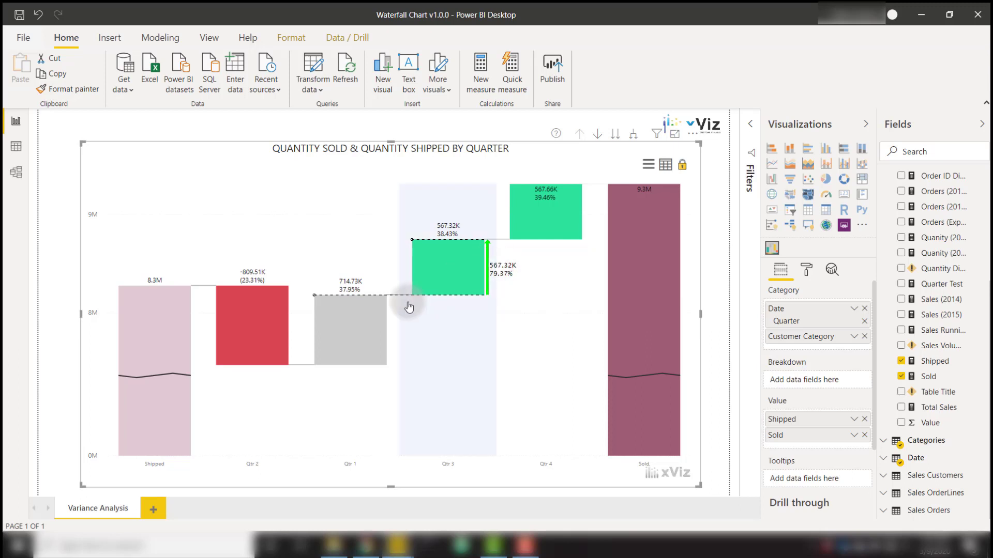
mouse_move(558, 223)
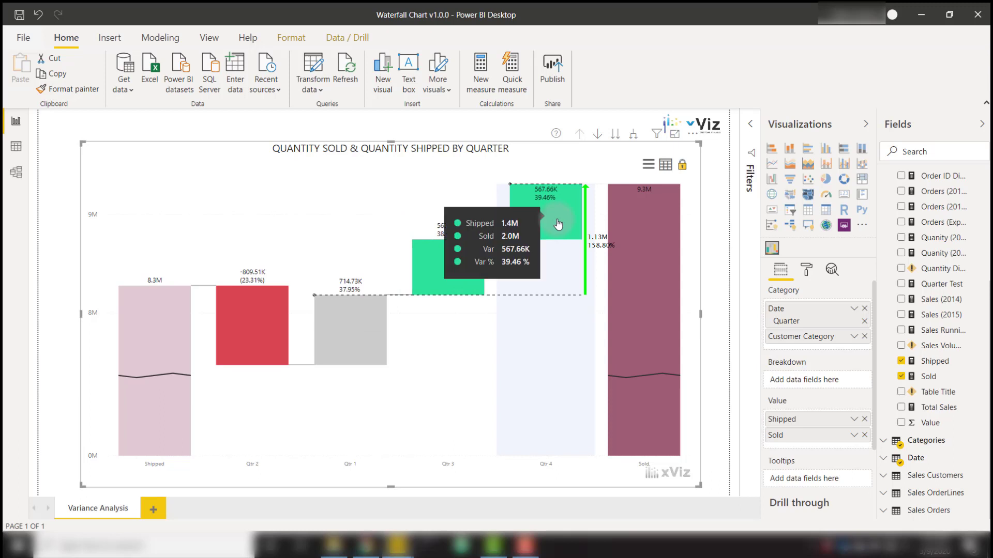
mouse_move(636, 218)
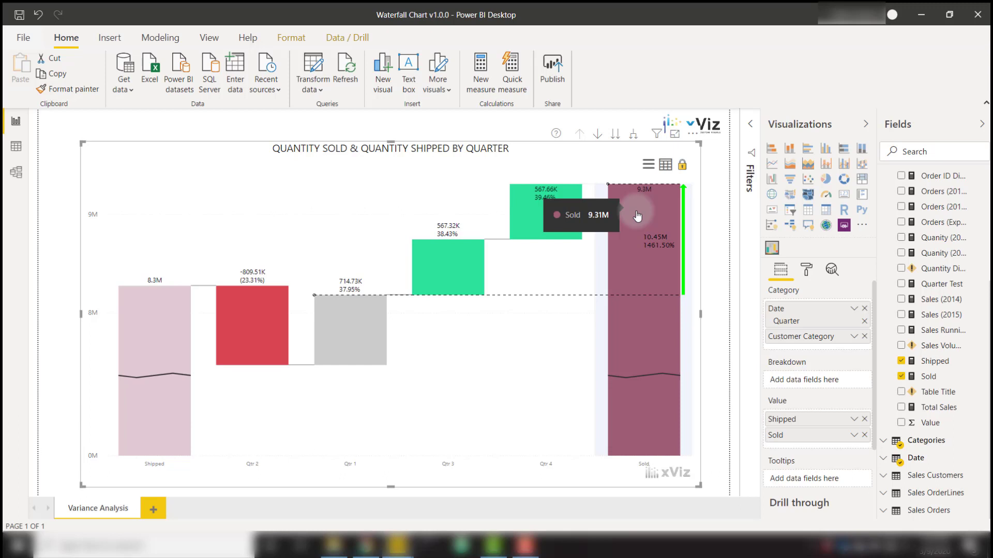
Step: Turn on the title of the waterfall chart's X axis
left_click(808, 270)
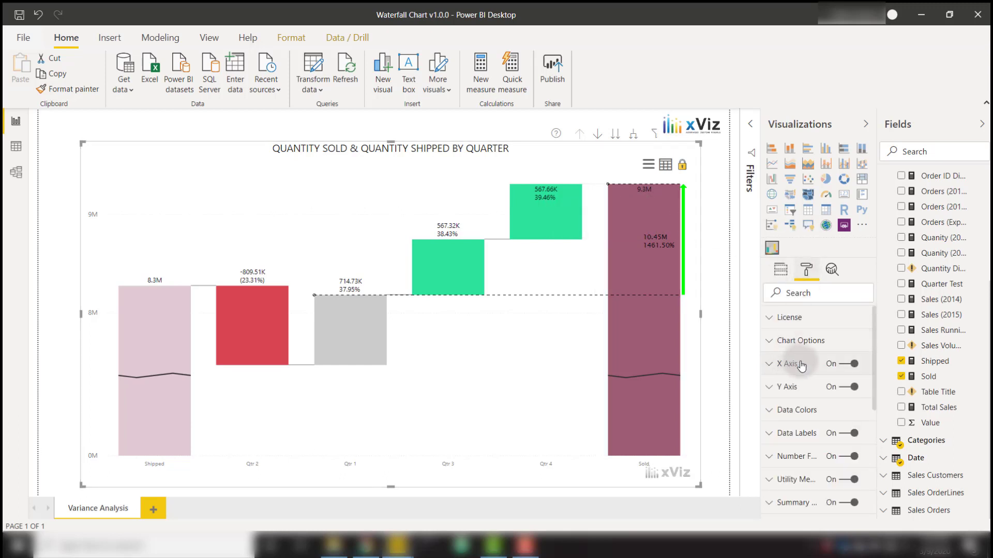
left_click(803, 364)
scroll(803, 363, "down", 3)
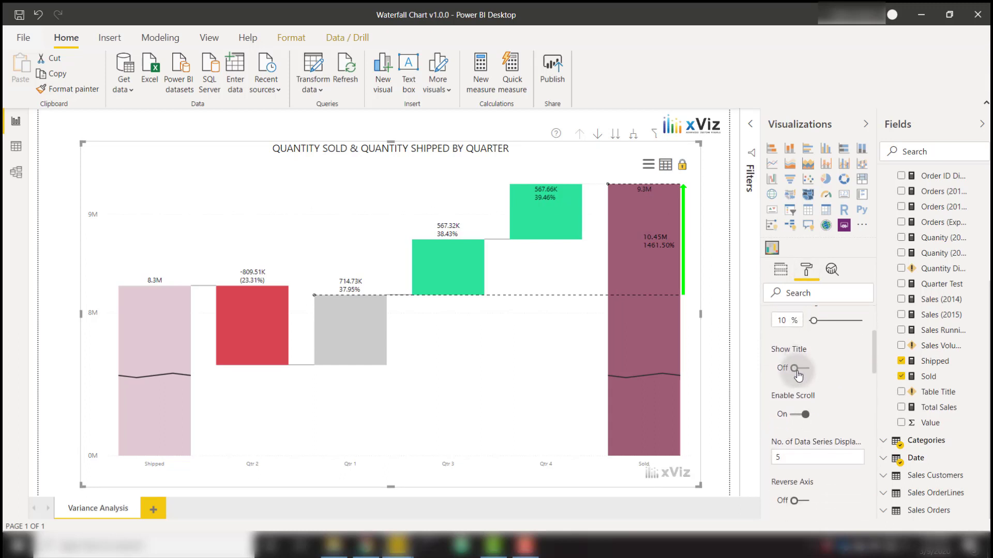
left_click(796, 370)
left_click(796, 369)
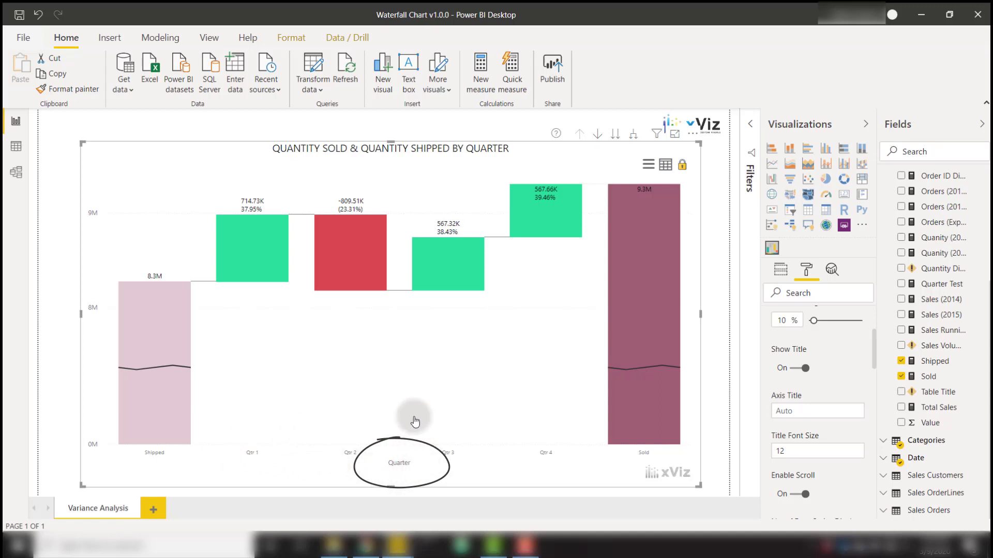
Step: Take the whole chart to the Customer Category level and back up to quarters, and drill down into the Qtr 3 bar
left_click(615, 134)
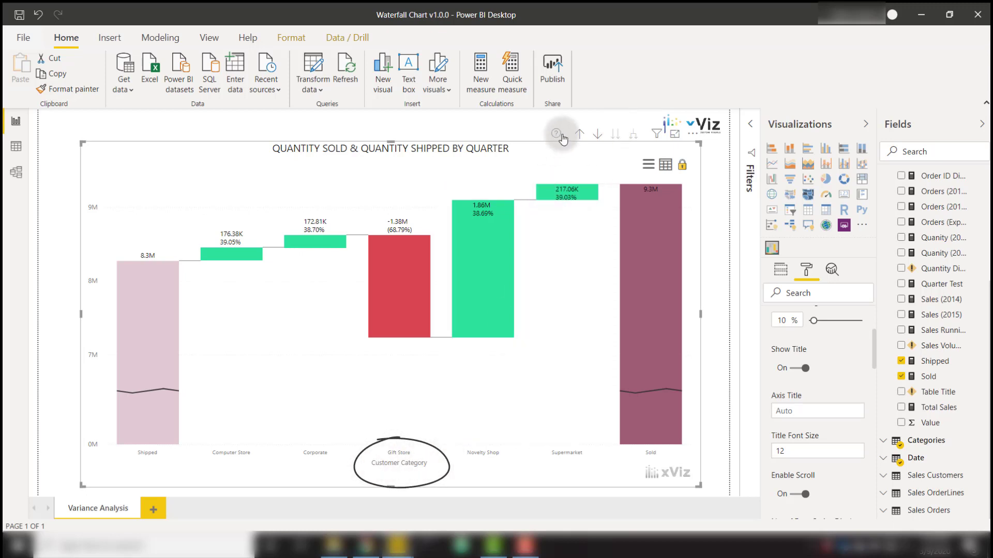
left_click(579, 136)
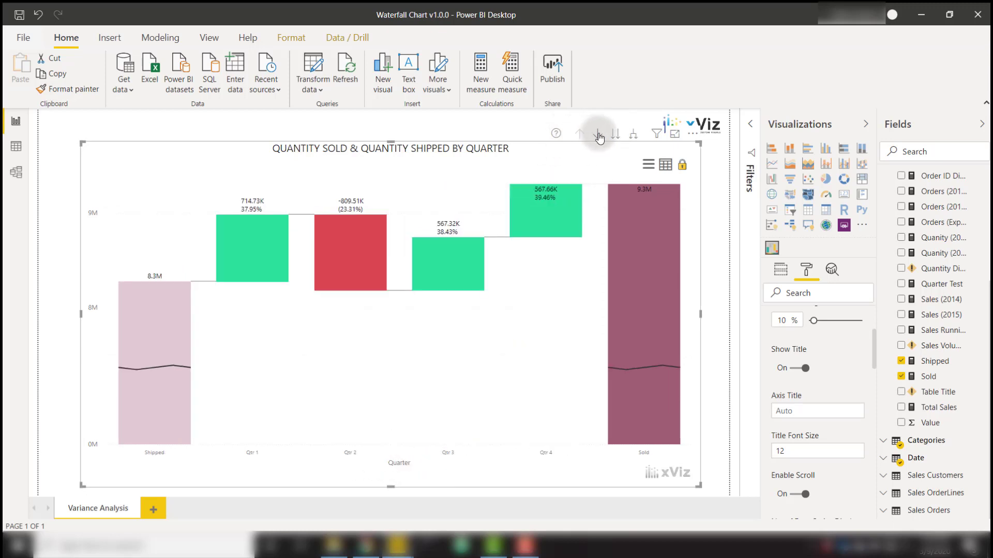
left_click(597, 136)
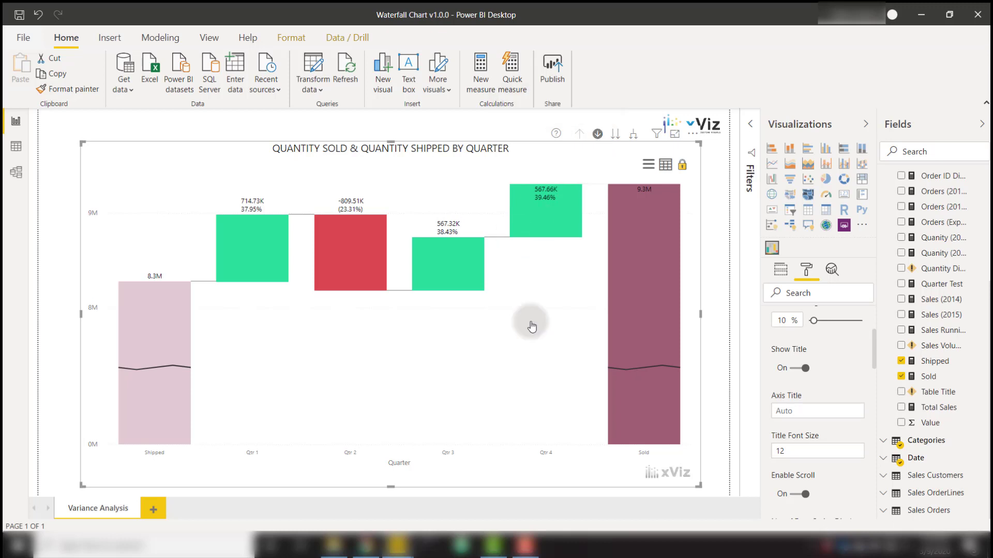
left_click(458, 270)
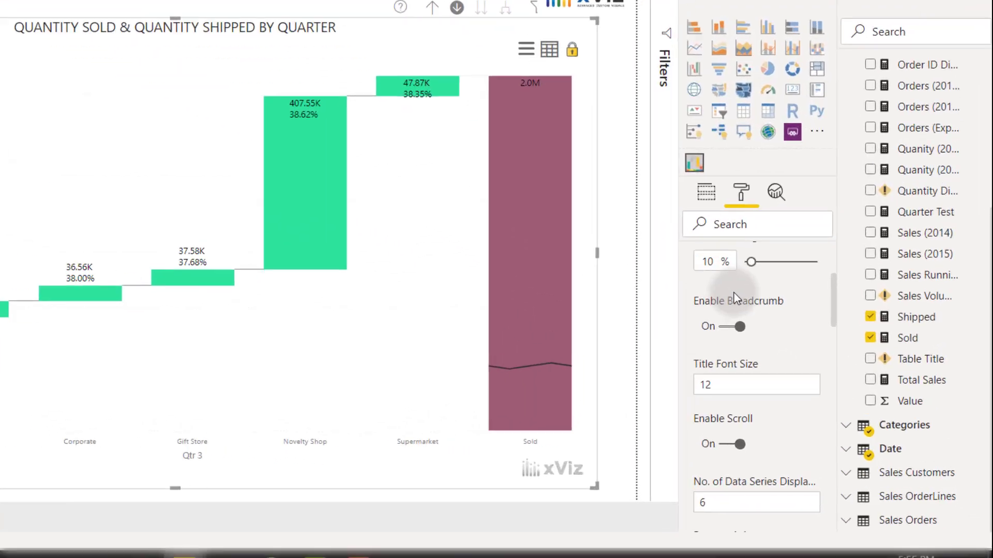
Step: Switch the waterfall chart's Y axis break off and back on
scroll(801, 344, "up", 5)
left_click(679, 294)
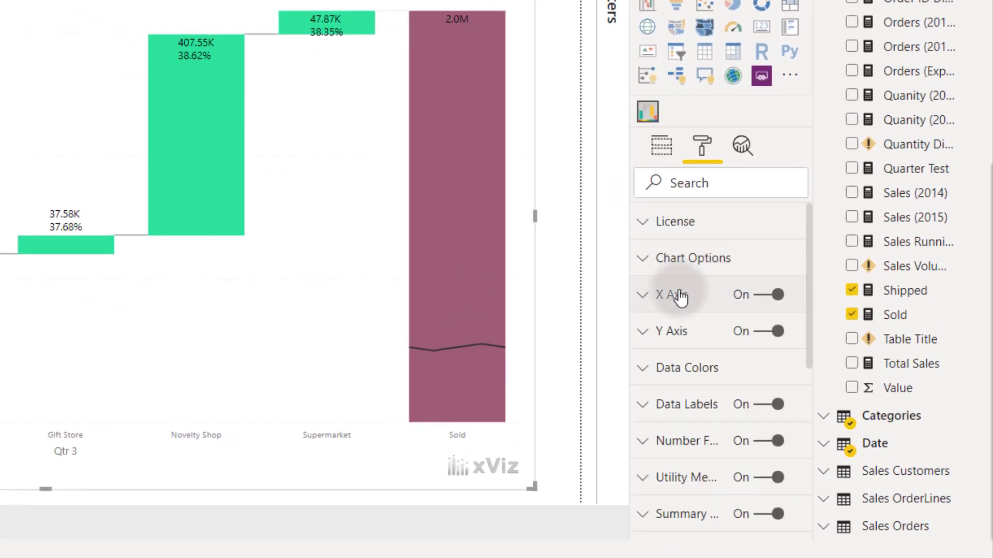
left_click(688, 331)
scroll(688, 334, "down", 3)
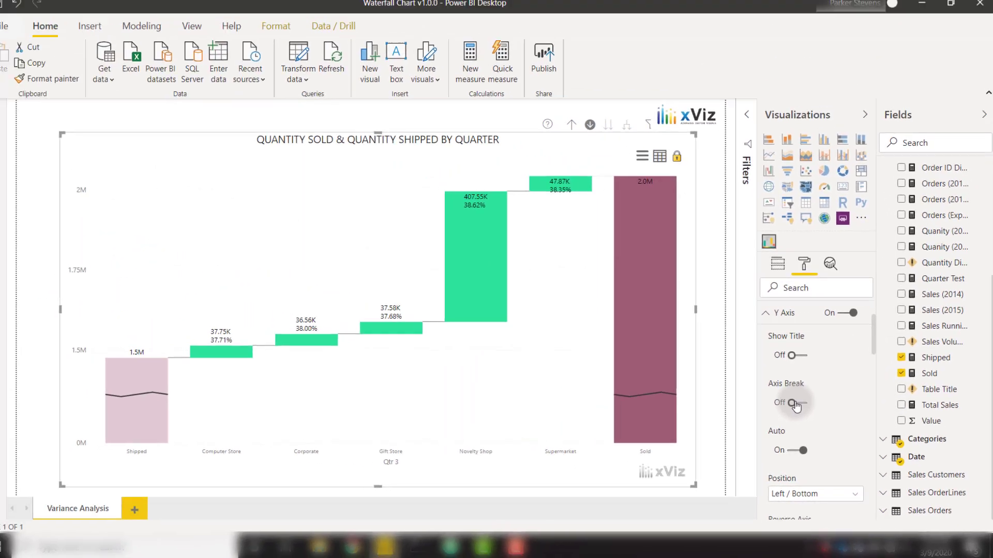
left_click(692, 362)
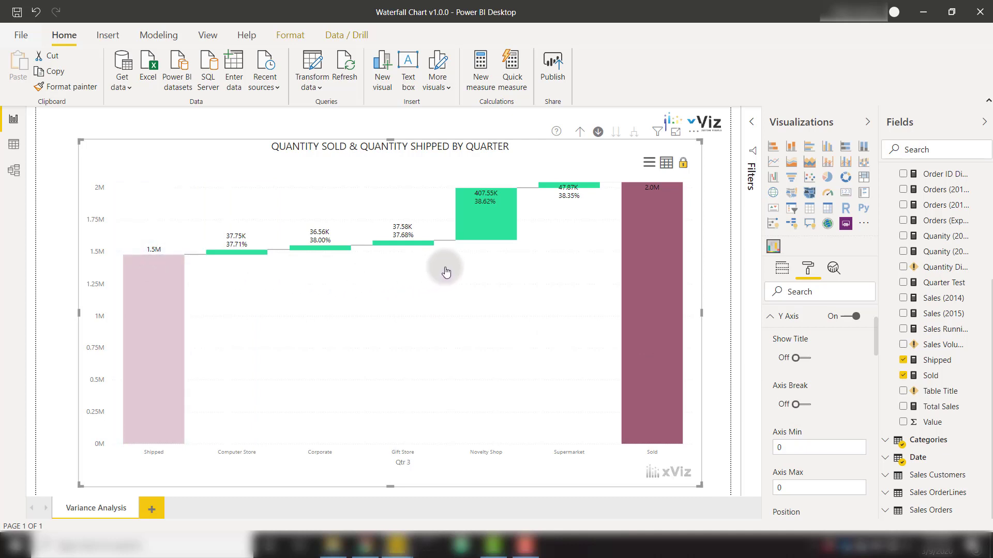
left_click(800, 408)
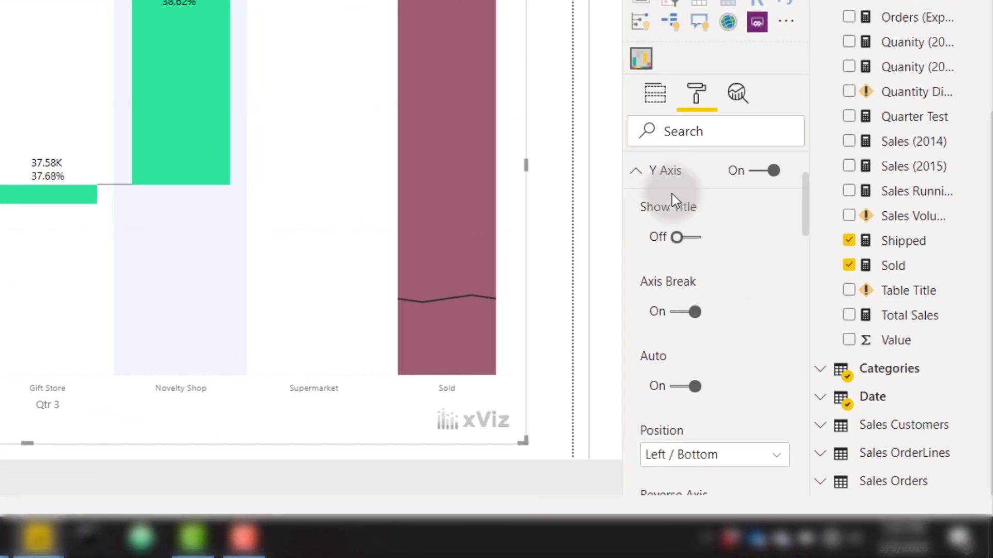
Step: Set the variance format of the chart's data labels to Variance Percentage
left_click(663, 172)
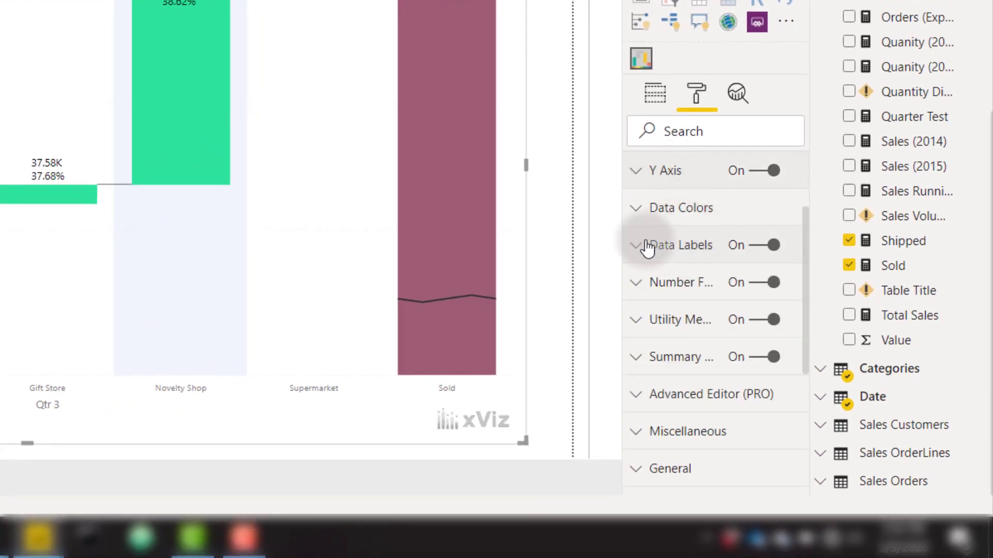
left_click(680, 247)
scroll(677, 248, "down", 3)
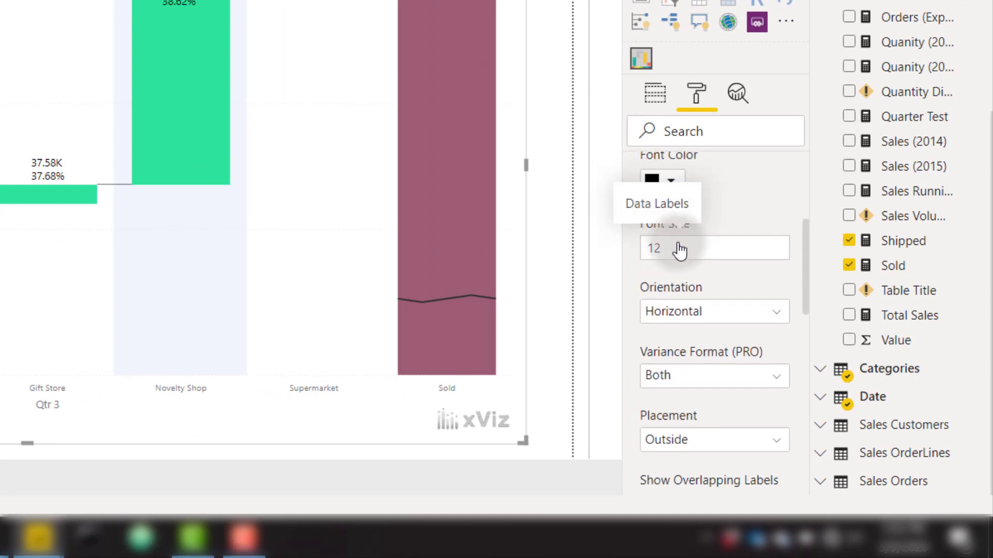
scroll(706, 238, "down", 2)
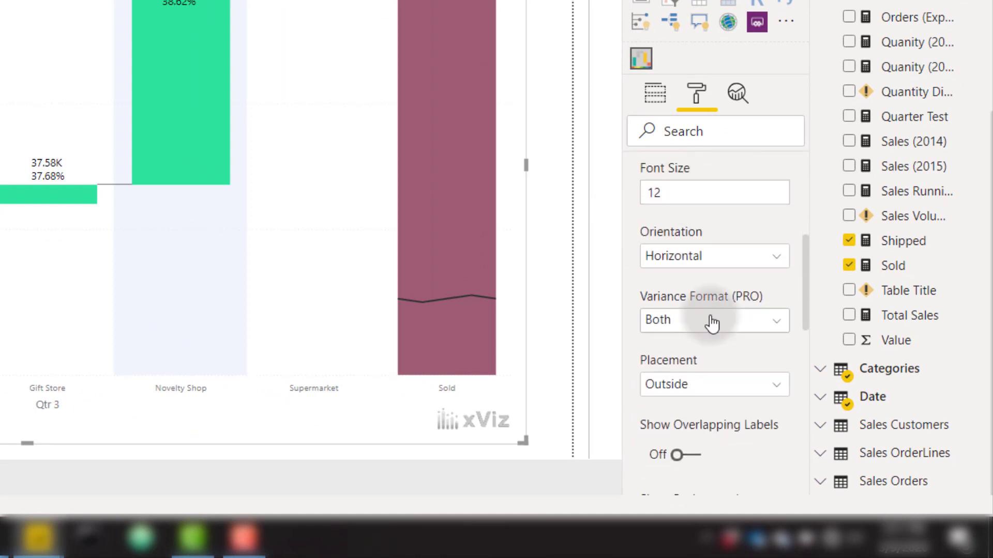
left_click(712, 324)
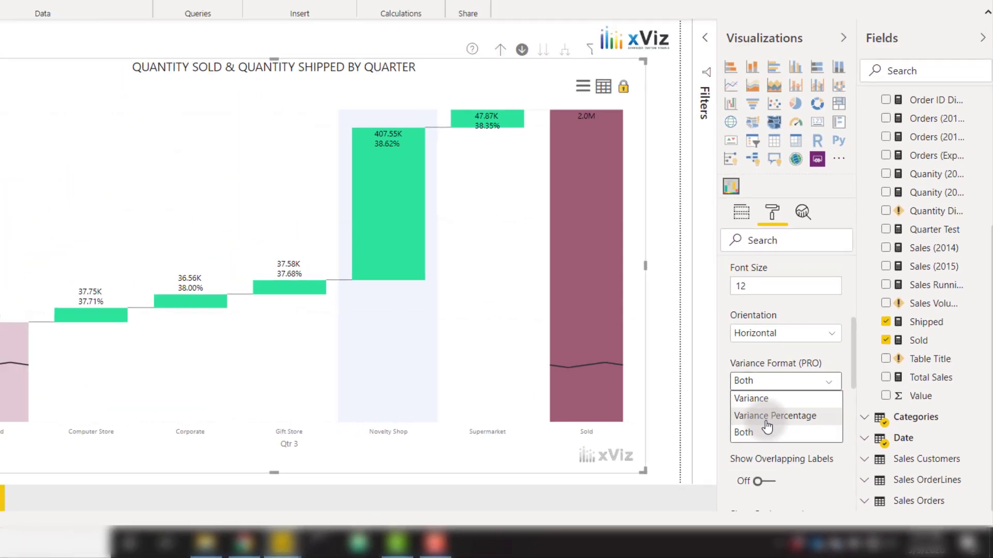
left_click(767, 420)
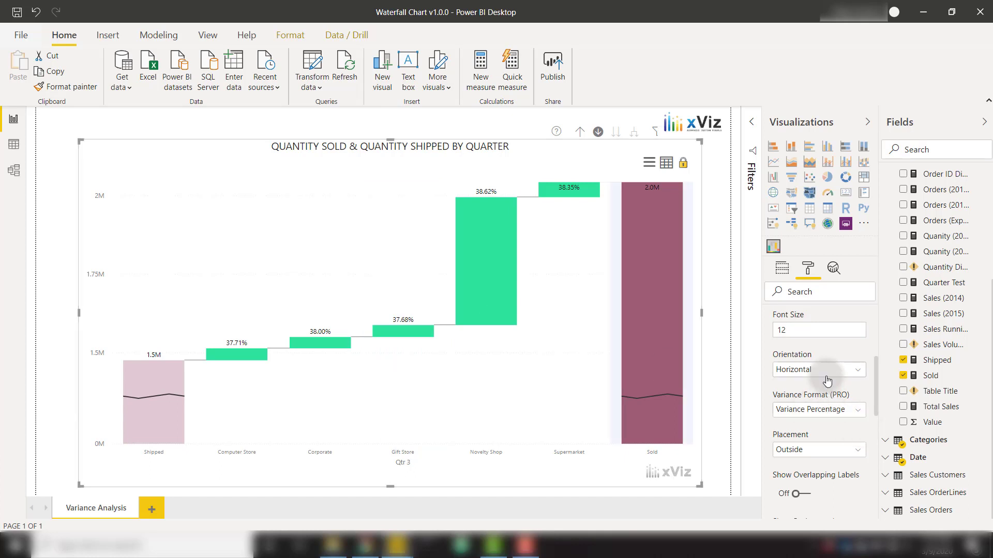
Step: Try the Vertical orientation for the data labels and set it back to Horizontal
left_click(827, 381)
left_click(813, 404)
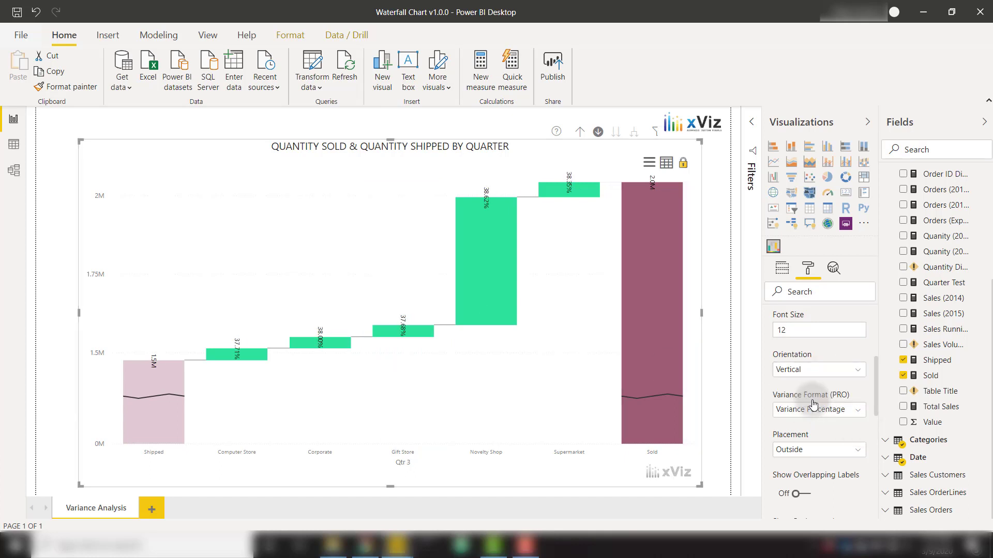
left_click(819, 369)
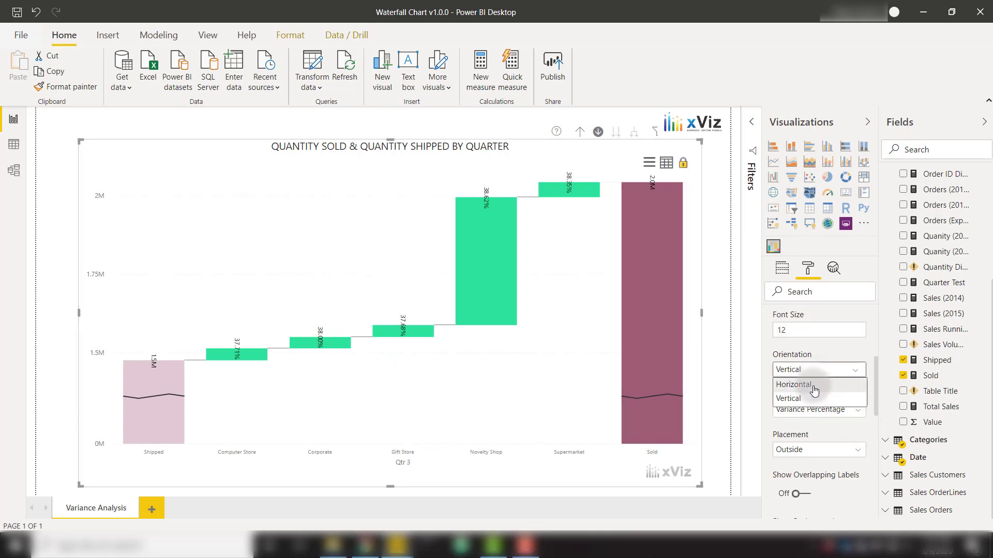
left_click(814, 385)
Step: Check the placement choices for the data labels and switch their background on and back off
scroll(811, 441, "down", 2)
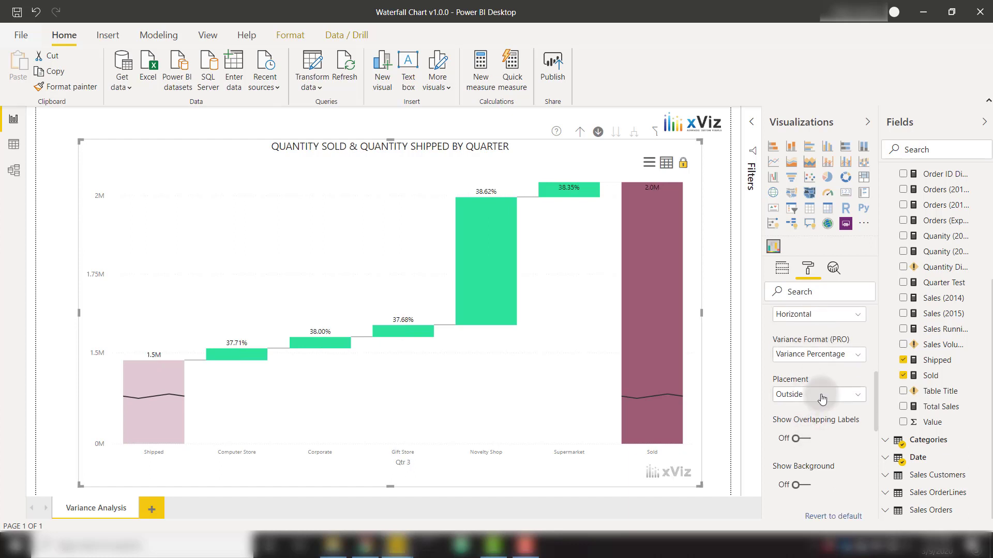
left_click(822, 395)
left_click(822, 395)
scroll(824, 436, "down", 2)
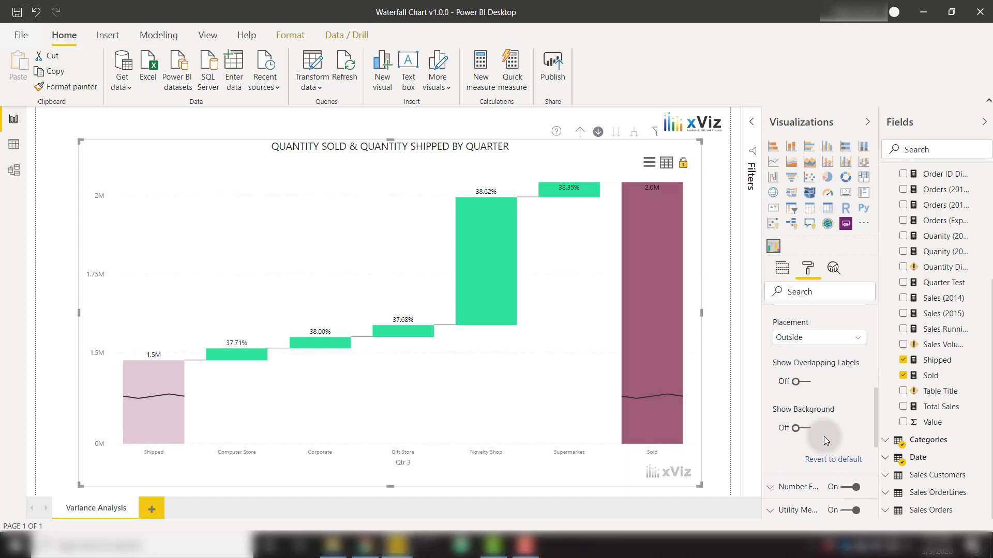
left_click(805, 428)
left_click(829, 424)
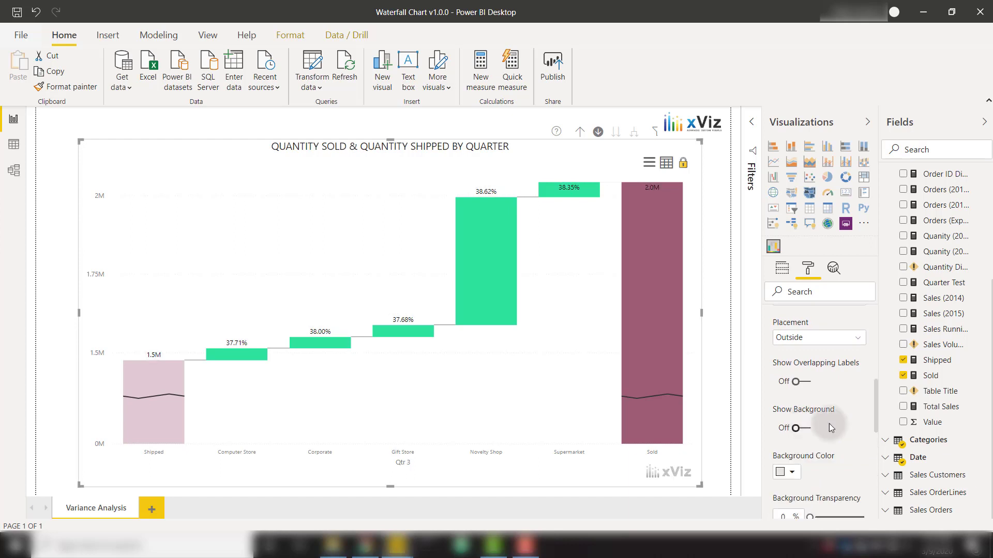
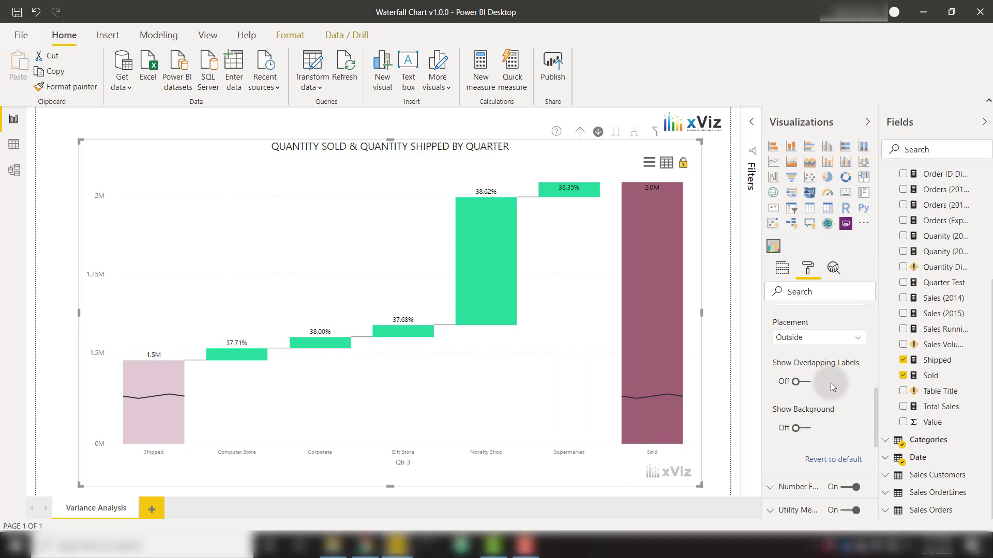
scroll(831, 382, "up", 5)
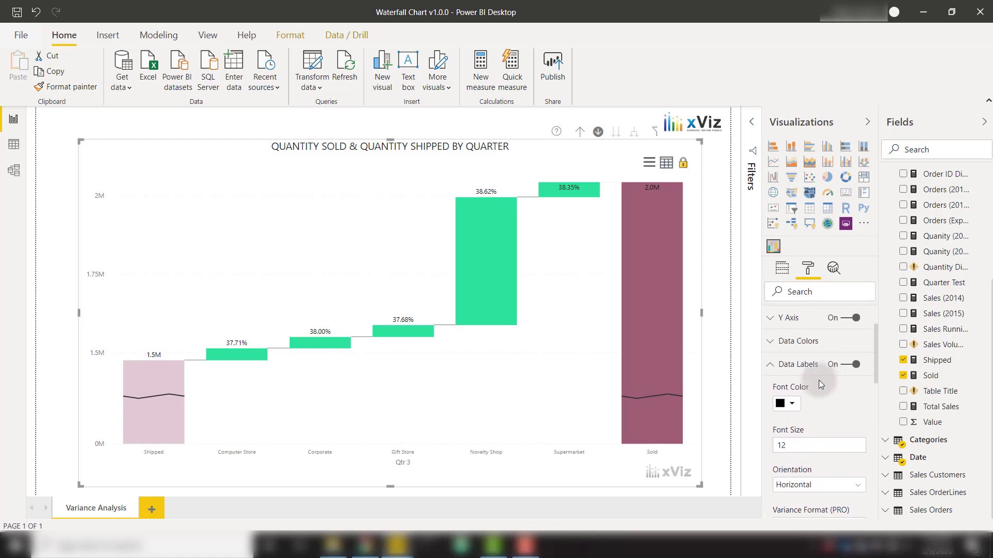
left_click(814, 366)
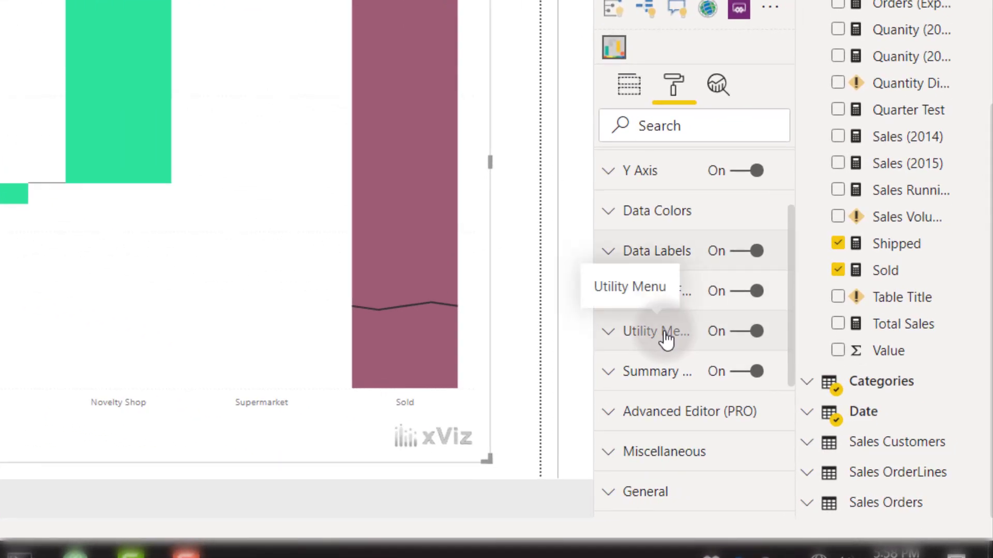
Step: Review the utility menu settings for PNG and PDF export, Lasso, Reverse Lasso, Zoom and the export file name
left_click(666, 337)
scroll(666, 338, "down", 3)
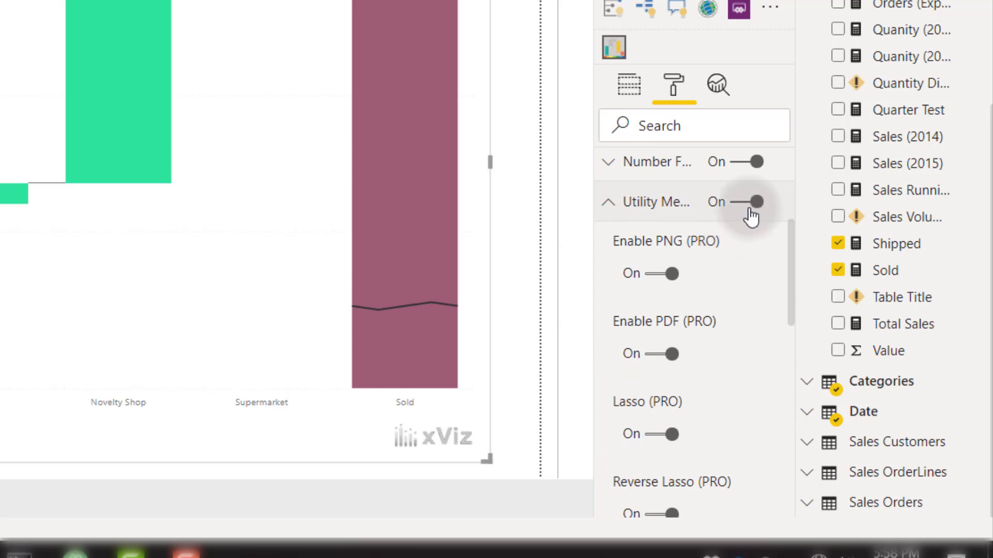
scroll(755, 258, "down", 1)
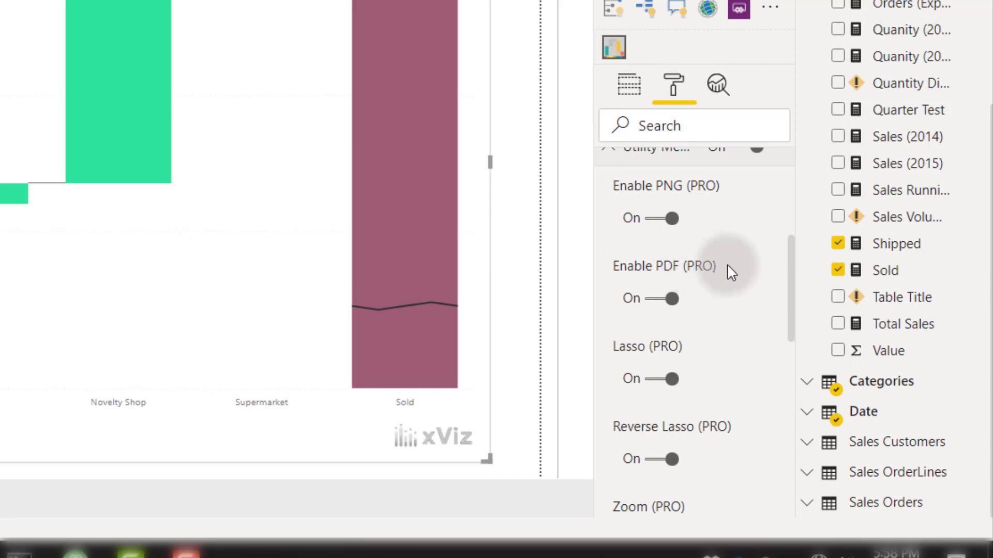
scroll(727, 266, "down", 3)
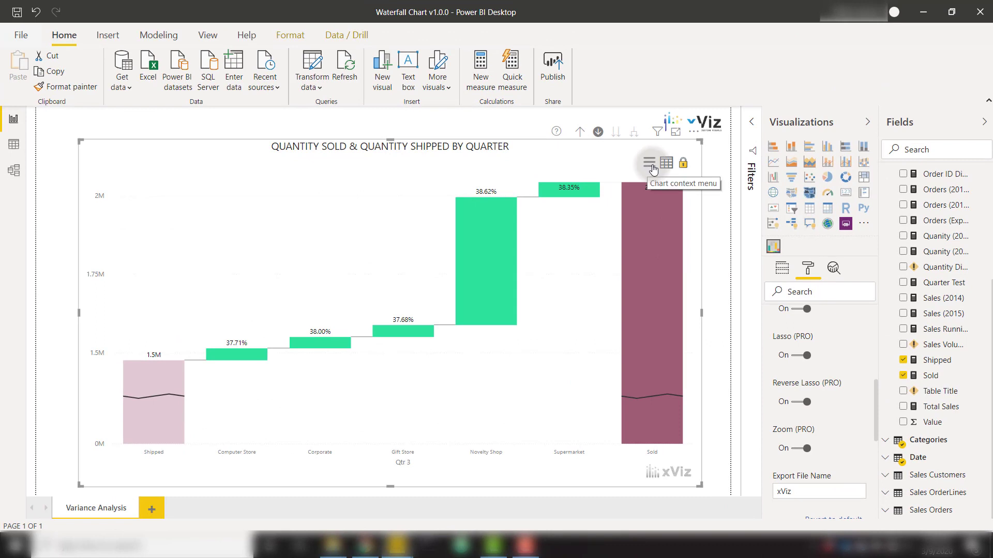
Step: Zoom the chart in on the middle bars and closer around Gift Store, and reset the zoom
left_click(650, 164)
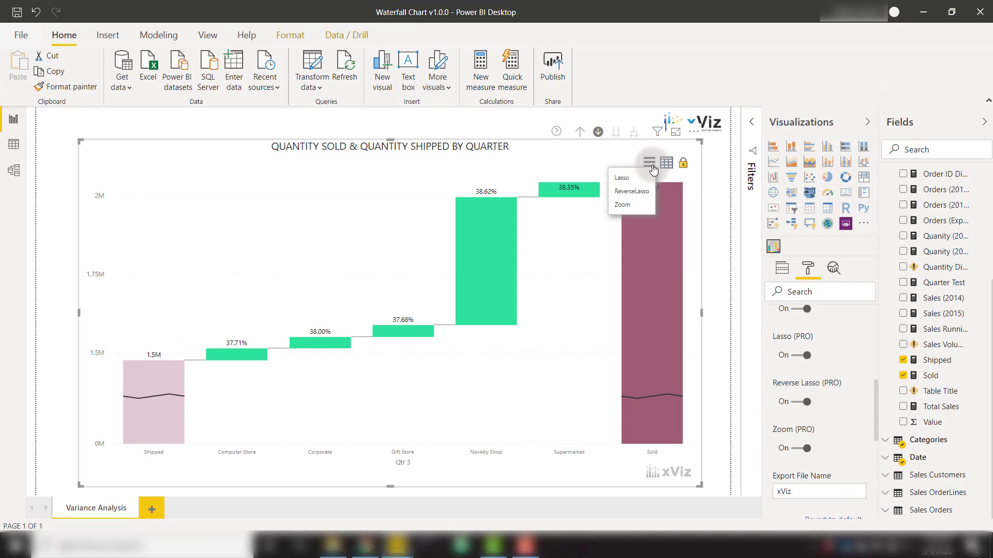
left_click(638, 199)
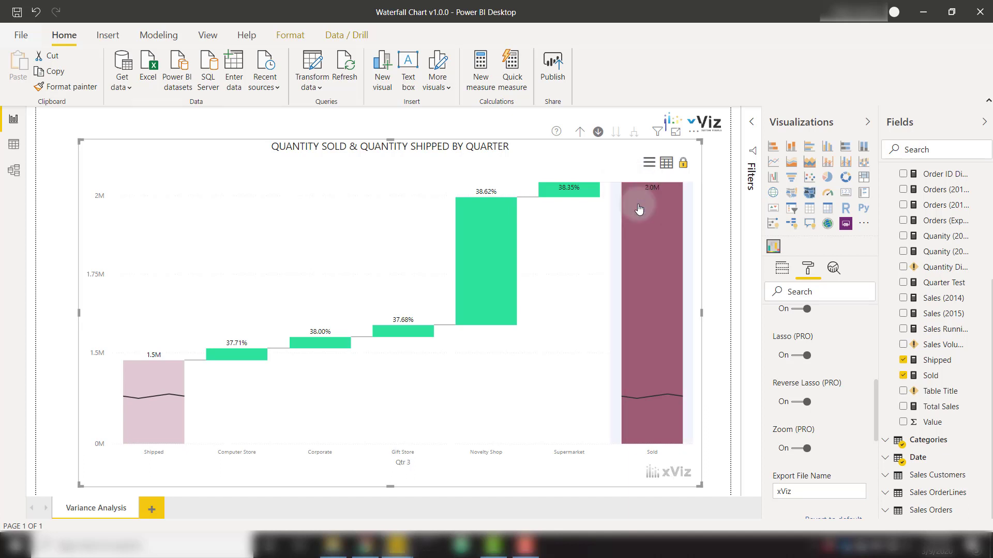
left_click_drag(316, 194, 575, 407)
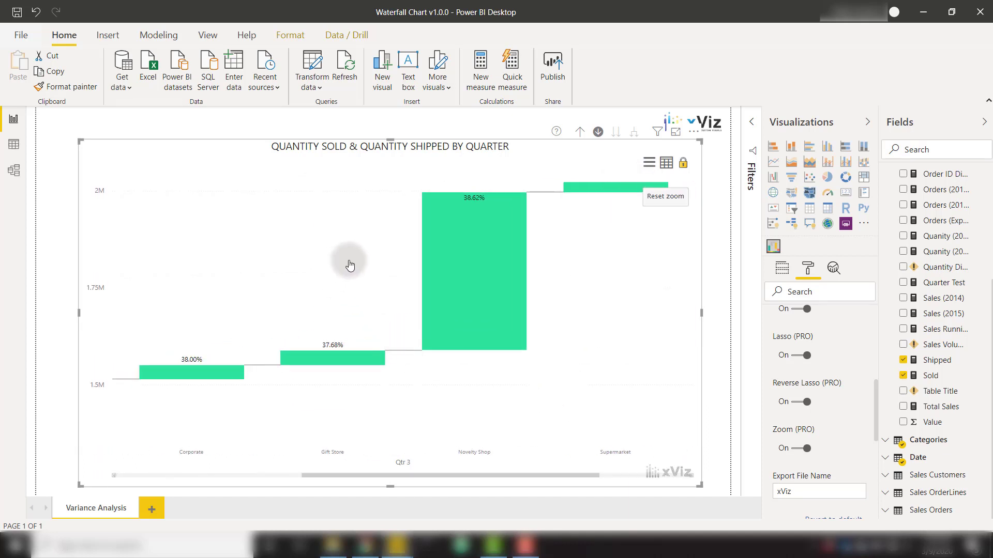
left_click_drag(346, 338, 425, 406)
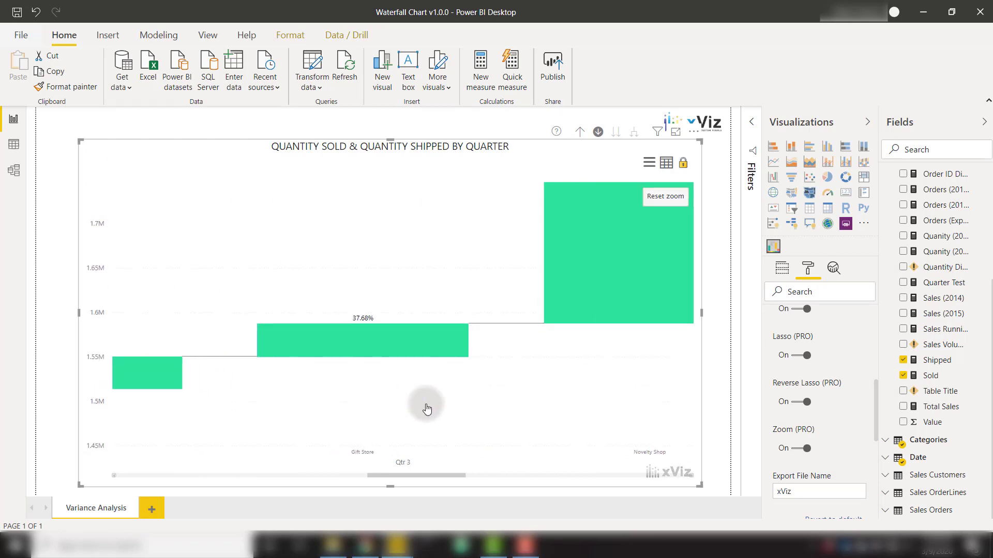
left_click(677, 196)
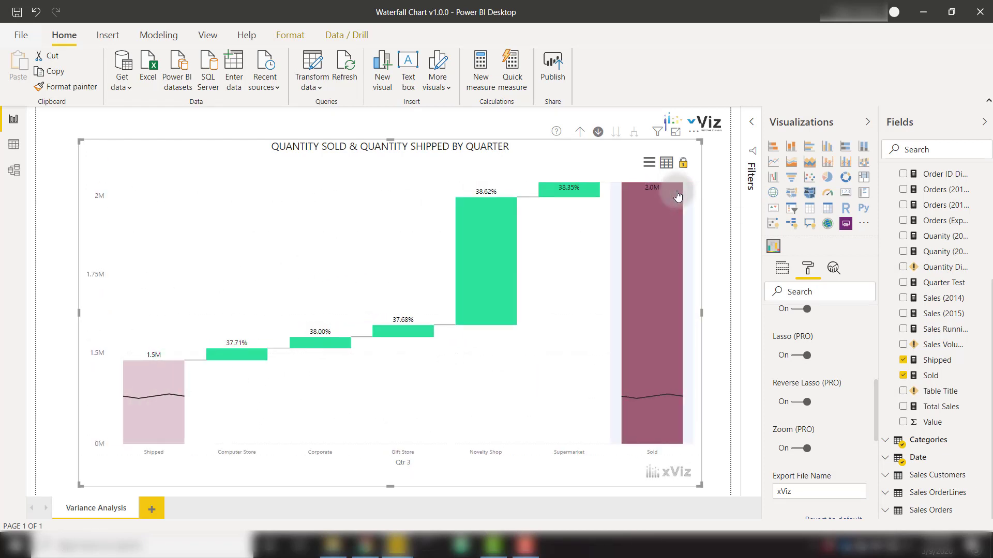
Step: Select the Corporate and Gift Store bars with the Lasso tool and clear the selection
left_click(655, 166)
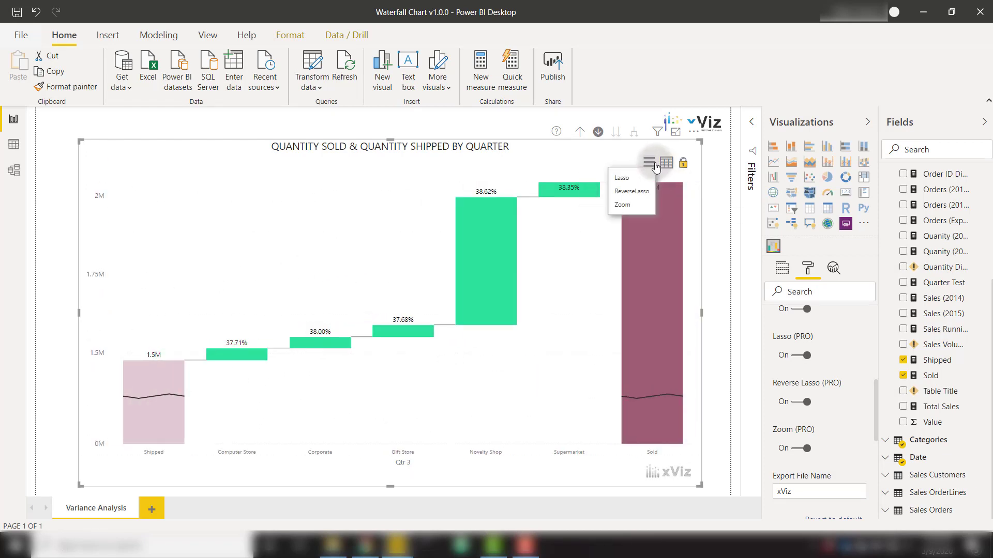
left_click(628, 176)
left_click_drag(267, 279, 448, 394)
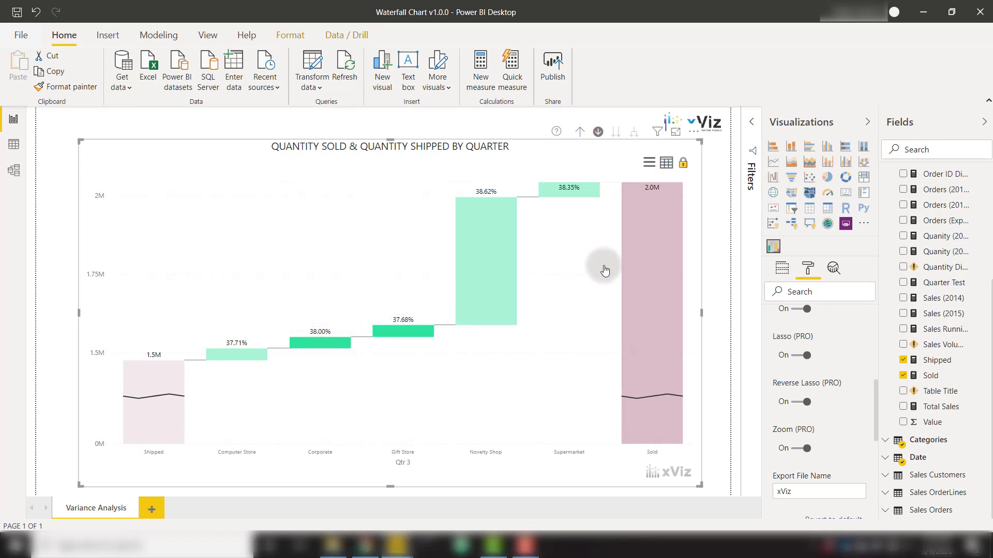
left_click(577, 271)
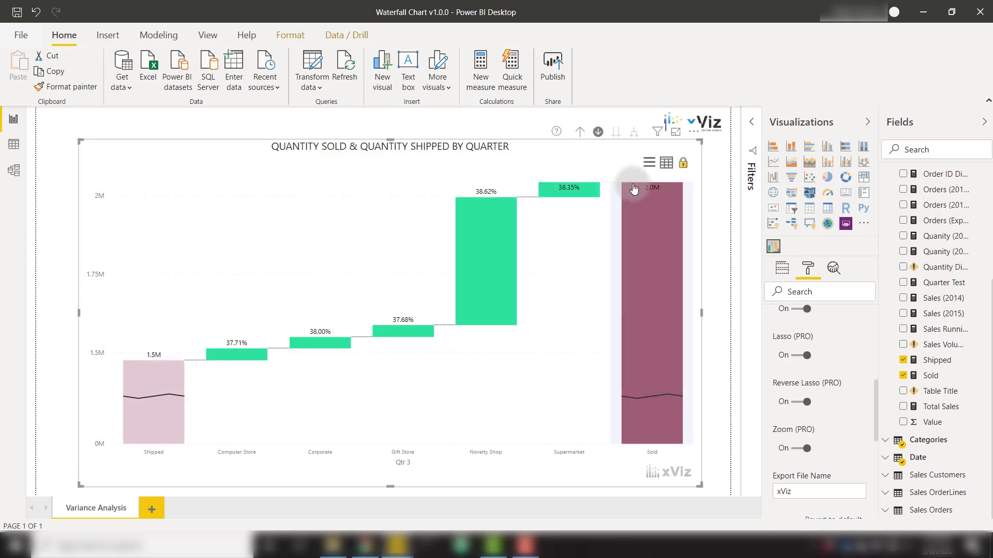
Step: Use Reverse Lasso around the Corporate and Gift Store bars to select the other categories, and clear the selection
left_click(649, 164)
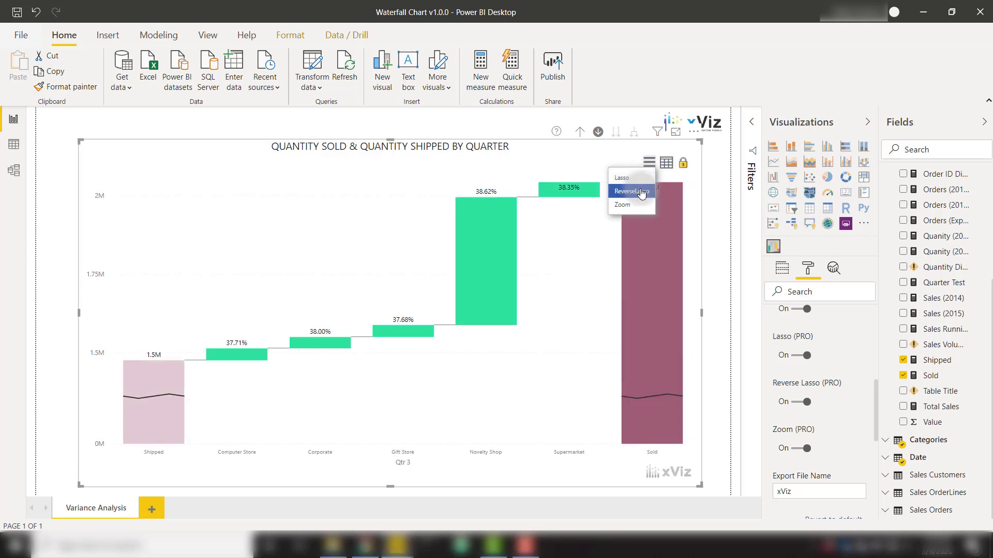
left_click(422, 299)
left_click_drag(284, 295, 444, 370)
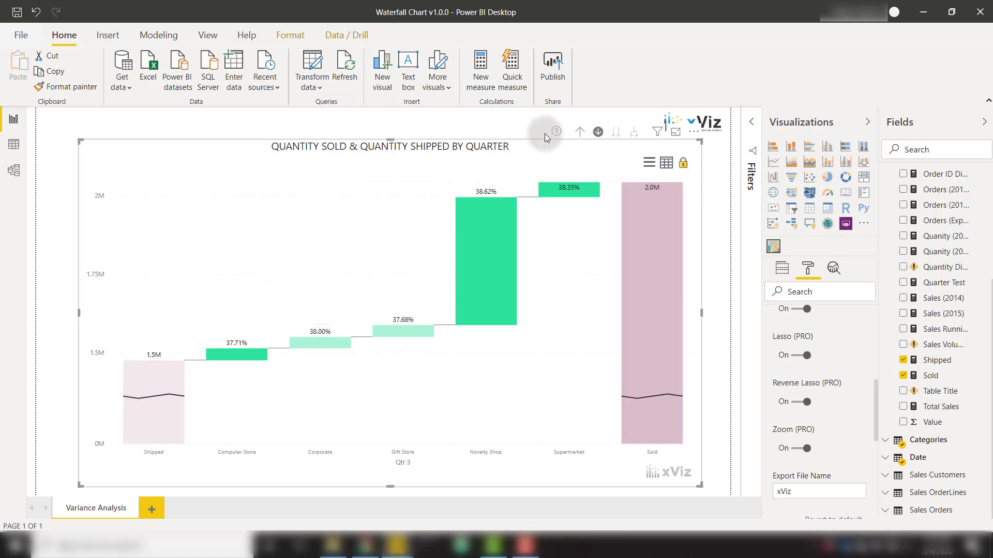
left_click(358, 307)
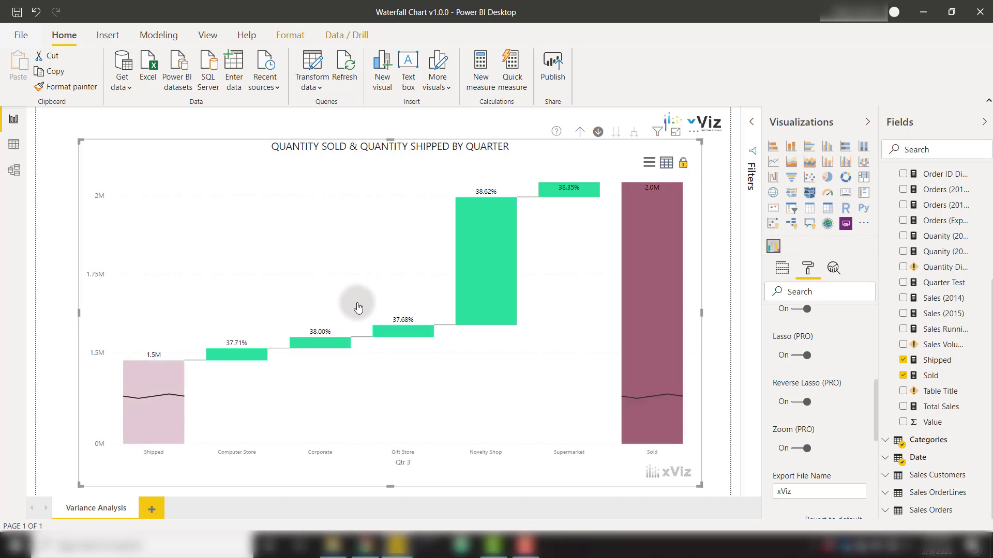
Step: Change the waterfall chart's orientation to Horizontal in the chart options
left_click(796, 384)
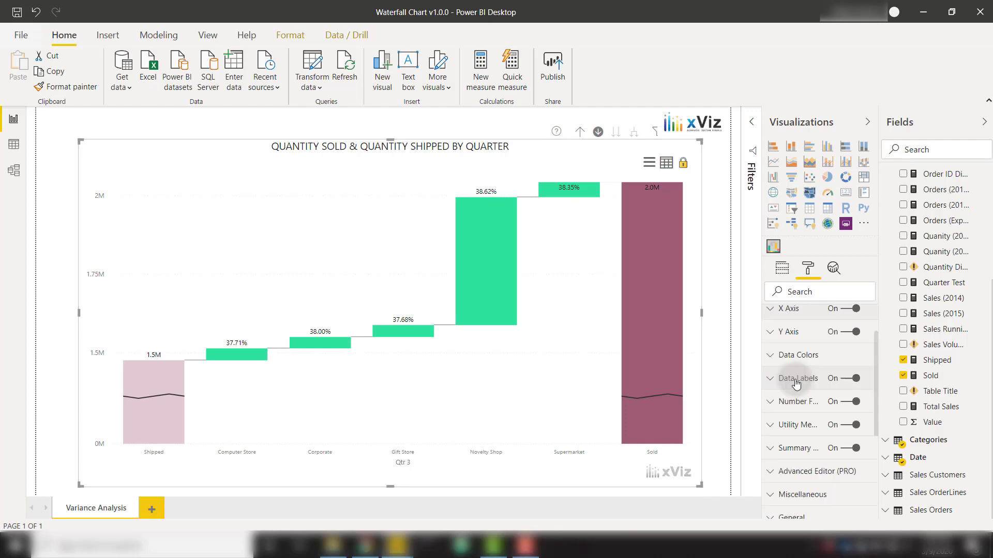
scroll(797, 384, "up", 2)
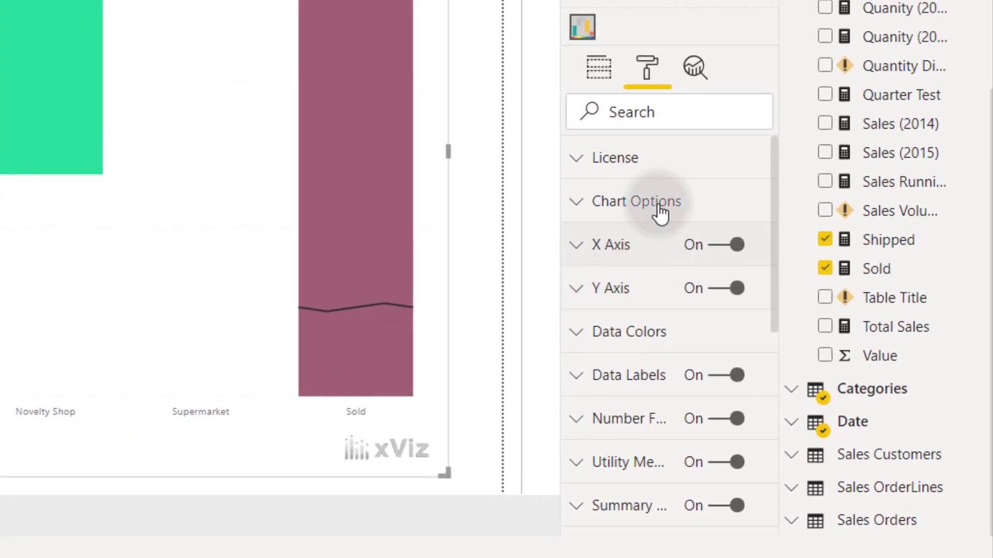
left_click(818, 339)
scroll(662, 201, "down", 2)
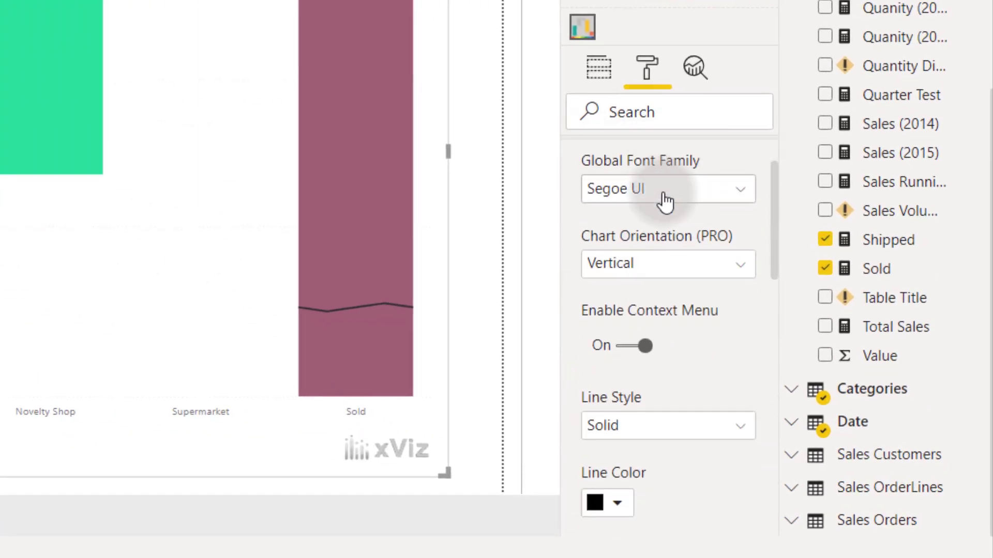
left_click(649, 270)
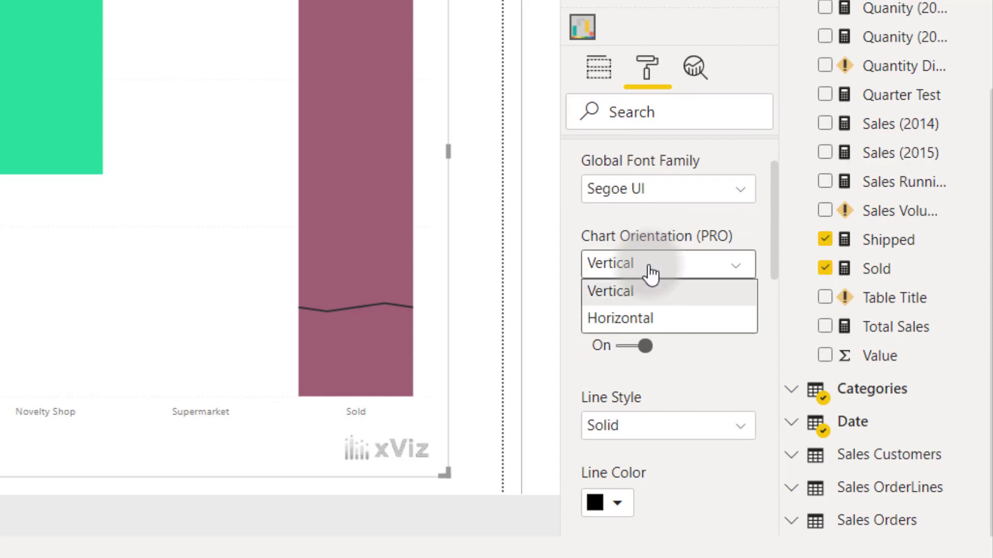
left_click(641, 319)
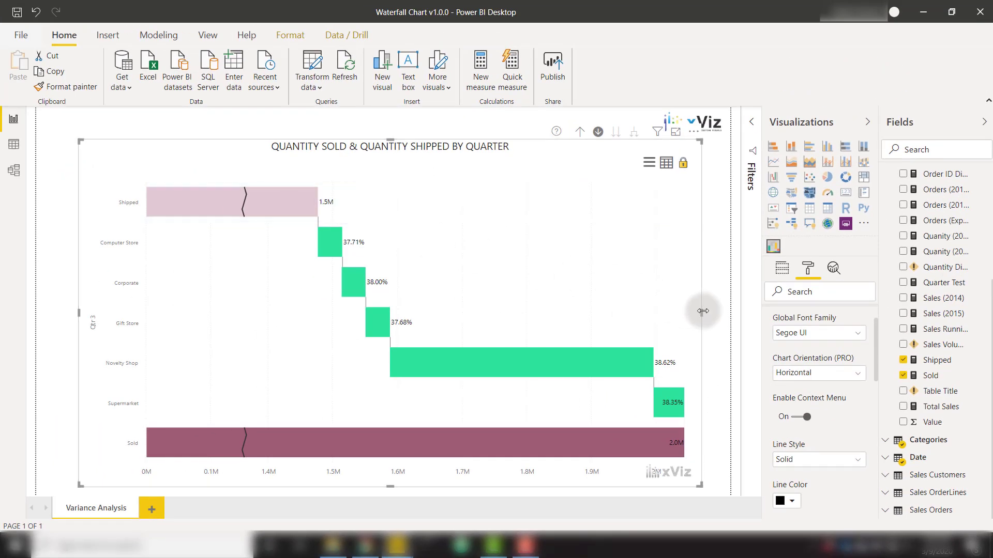
Step: Narrow the waterfall chart to about half its width, and stretch it back across the report page
left_click_drag(698, 311, 379, 311)
left_click(380, 310)
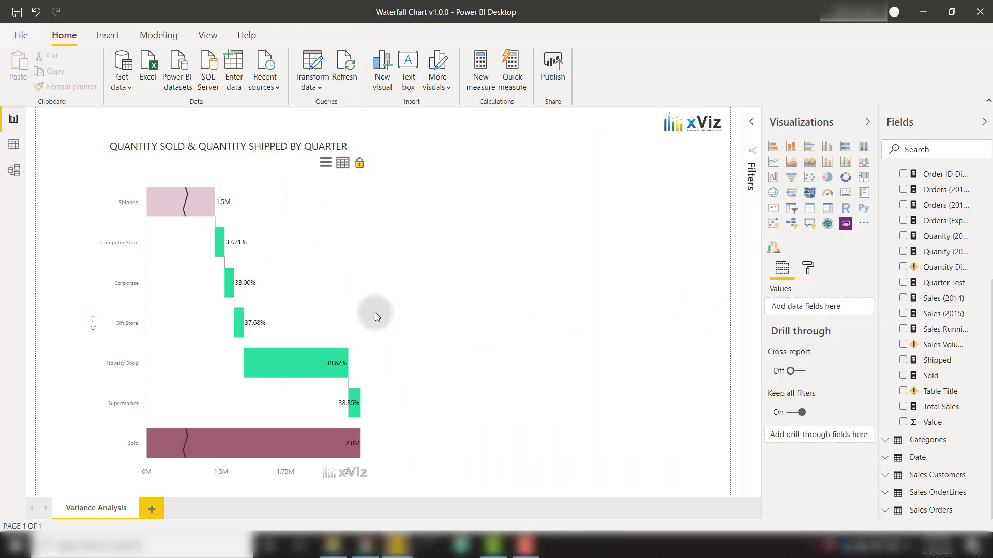
left_click(376, 243)
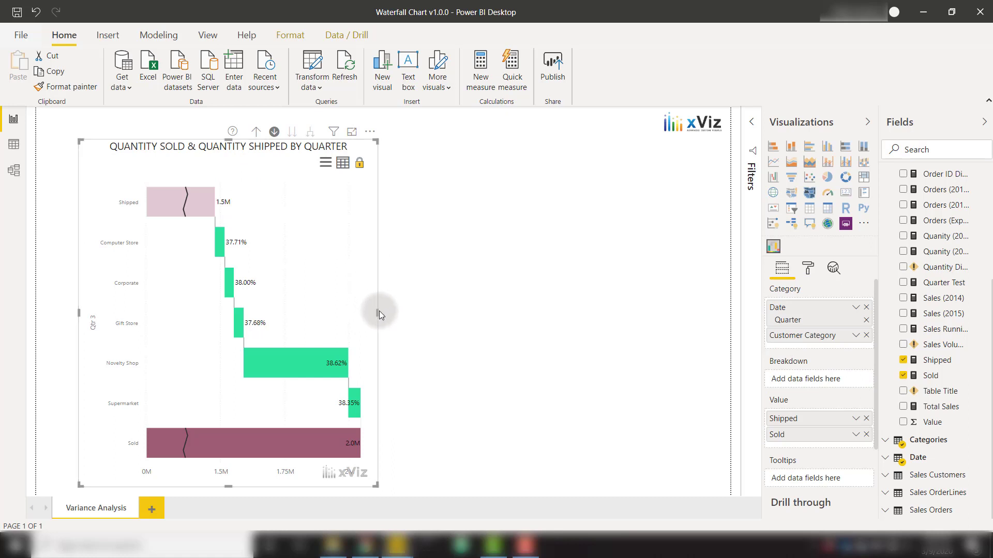
left_click_drag(378, 311, 693, 332)
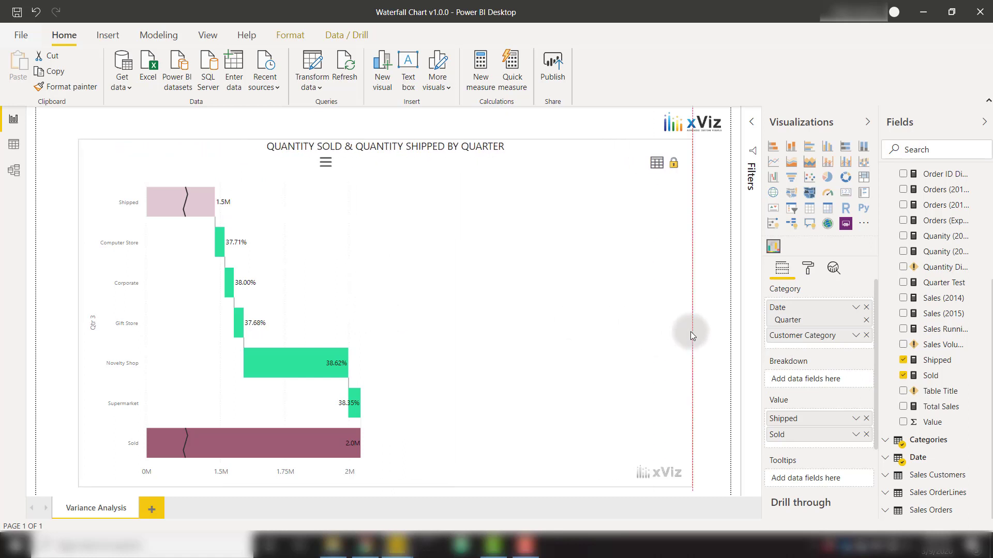
Step: Set the waterfall chart's orientation to Vertical in the chart options
left_click(808, 269)
left_click(802, 339)
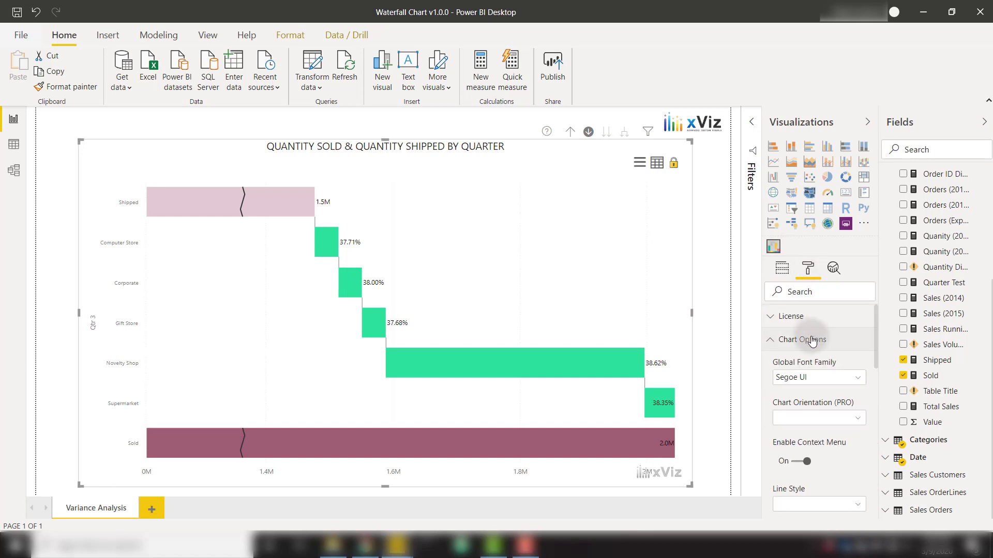
left_click(810, 414)
left_click(807, 437)
Step: Review the X axis settings and try the Reverse Axis option for the chart's categories
scroll(807, 435, "down", 5)
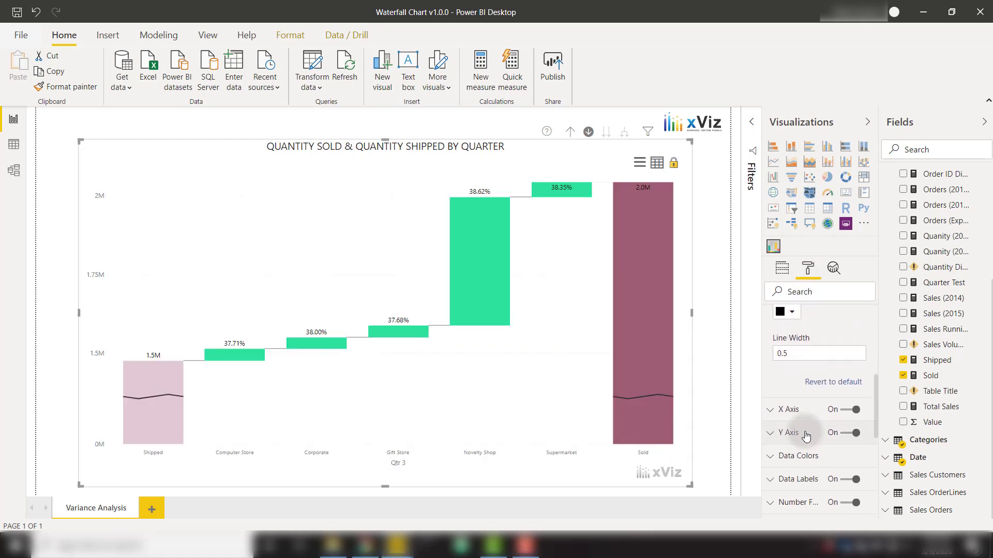
left_click(806, 405)
scroll(810, 416, "down", 5)
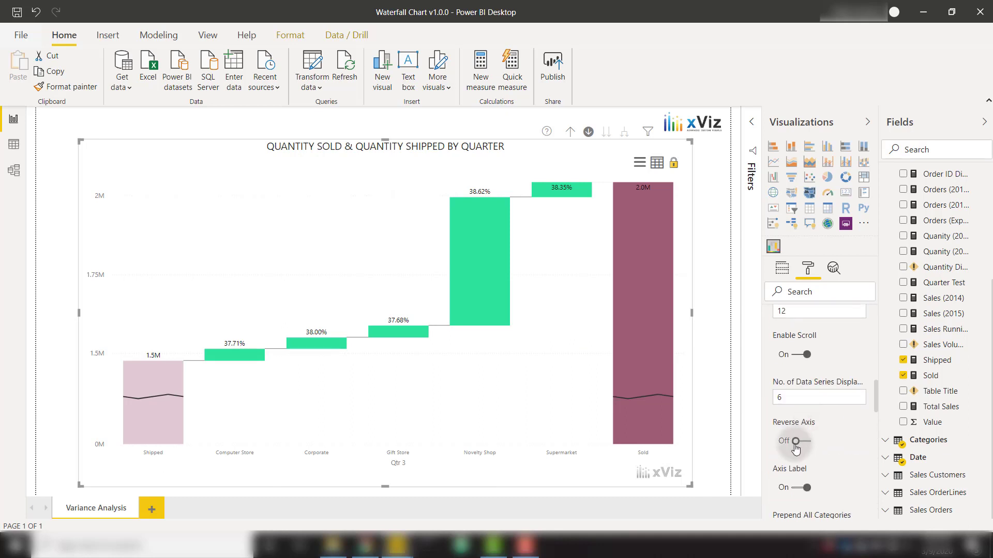
left_click(796, 442)
scroll(829, 383, "up", 3)
scroll(822, 382, "down", 3)
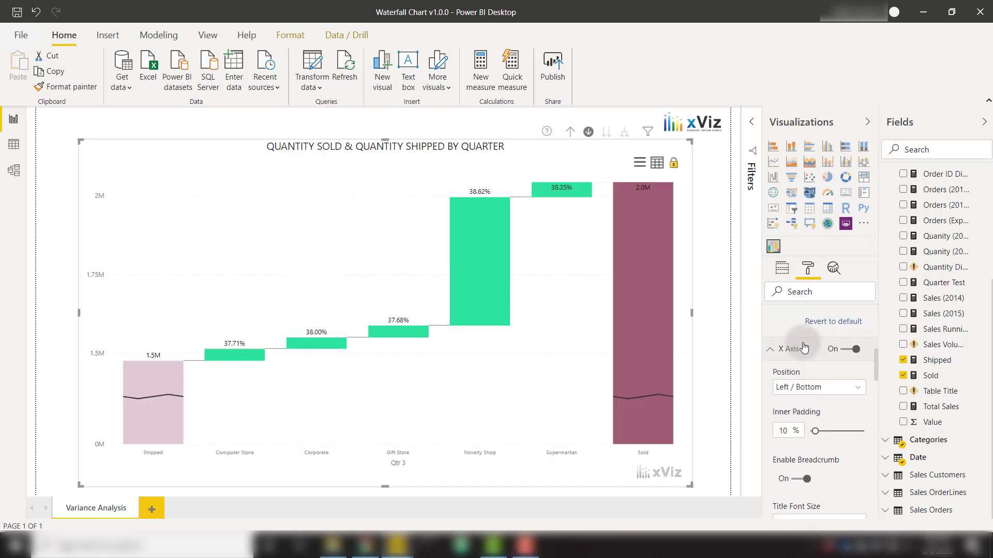
Step: Turn on Reverse Axis for the Y axis to flip the chart vertically, and turn it off again
left_click(791, 372)
scroll(797, 403, "down", 3)
left_click(799, 408)
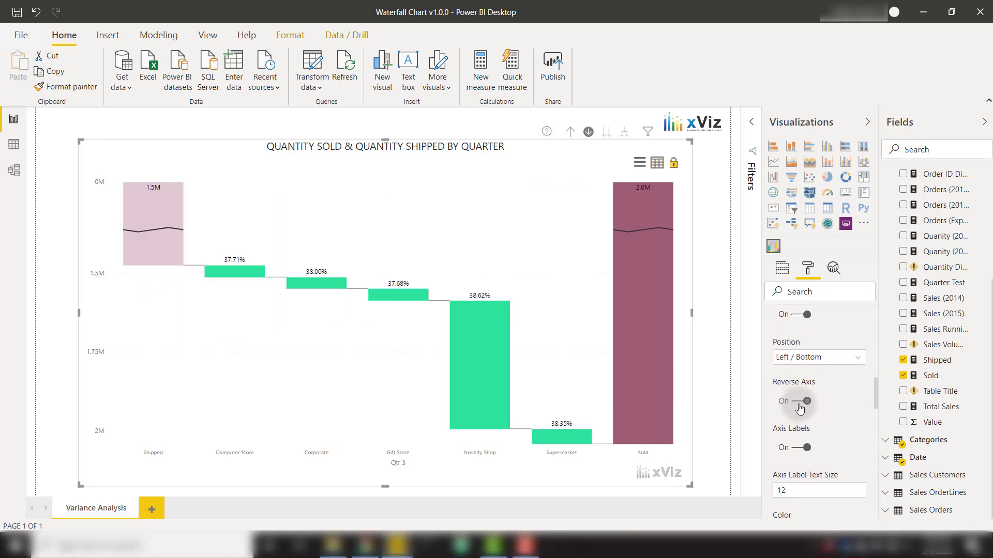
left_click(800, 408)
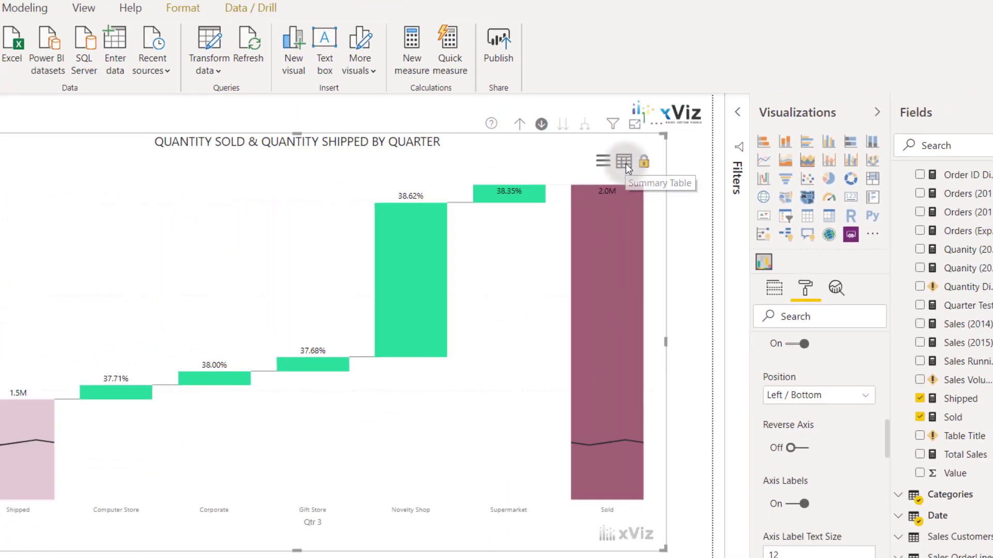
Step: Display the chart's data as a summary table and expand the summary table settings showing Advanced Table Options
left_click(509, 157)
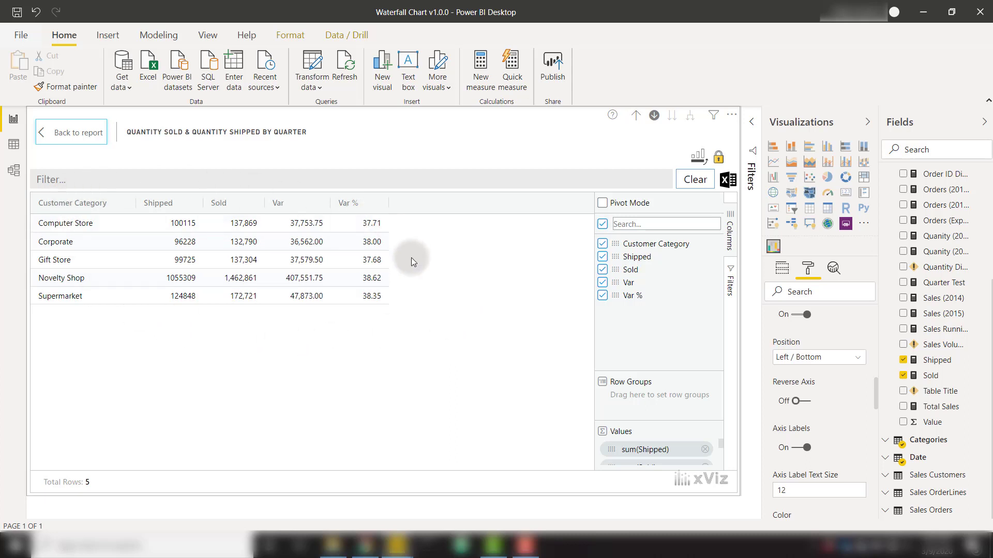
scroll(804, 373, "down", 10)
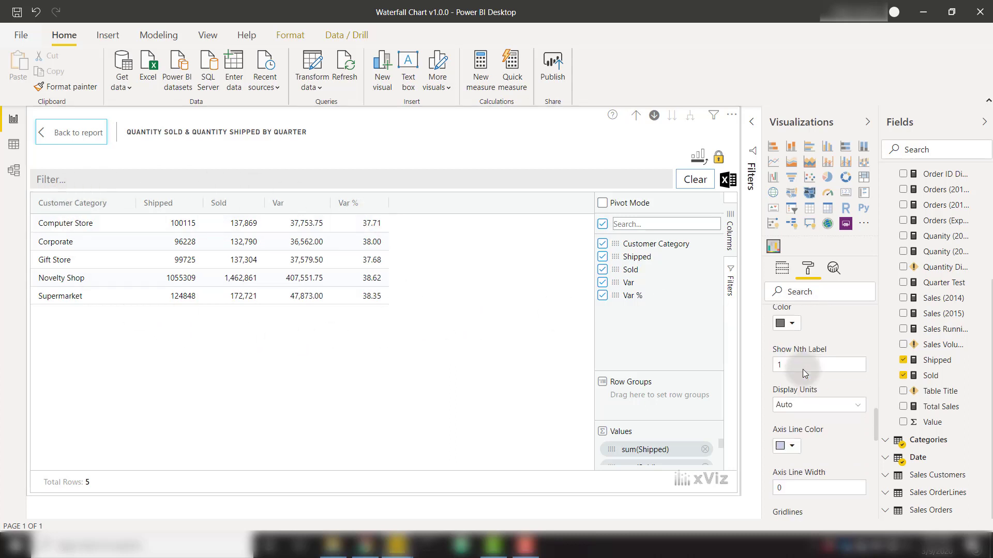
scroll(804, 373, "down", 3)
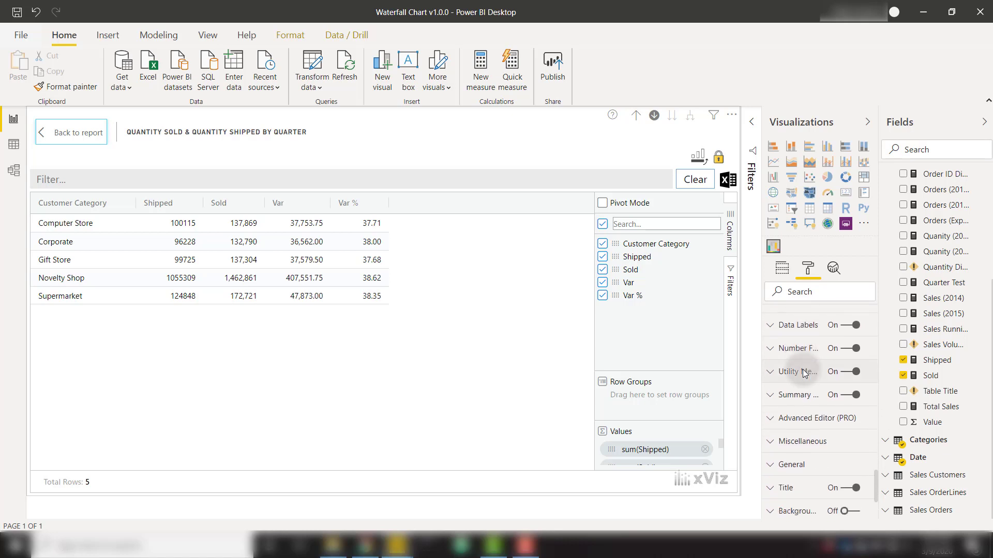
left_click(797, 395)
scroll(799, 388, "down", 2)
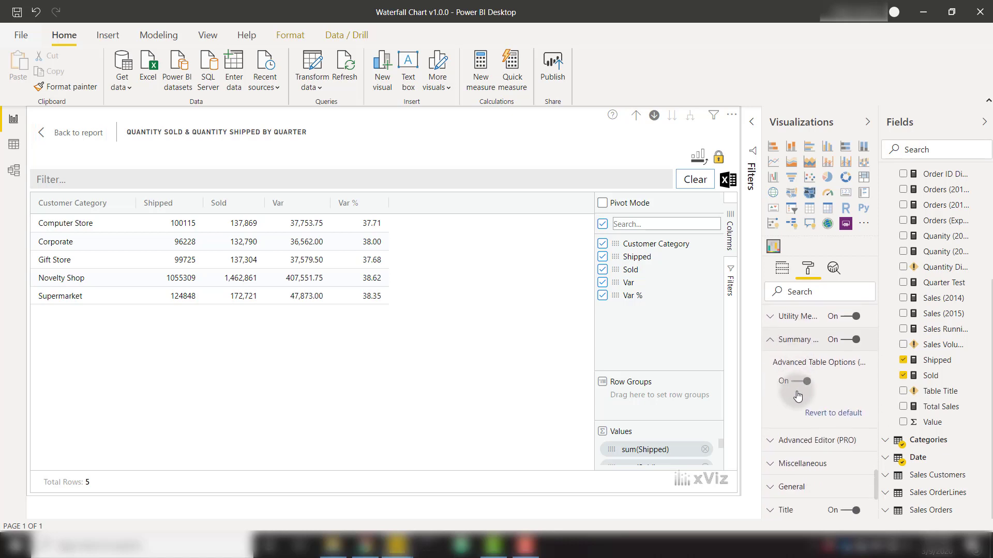